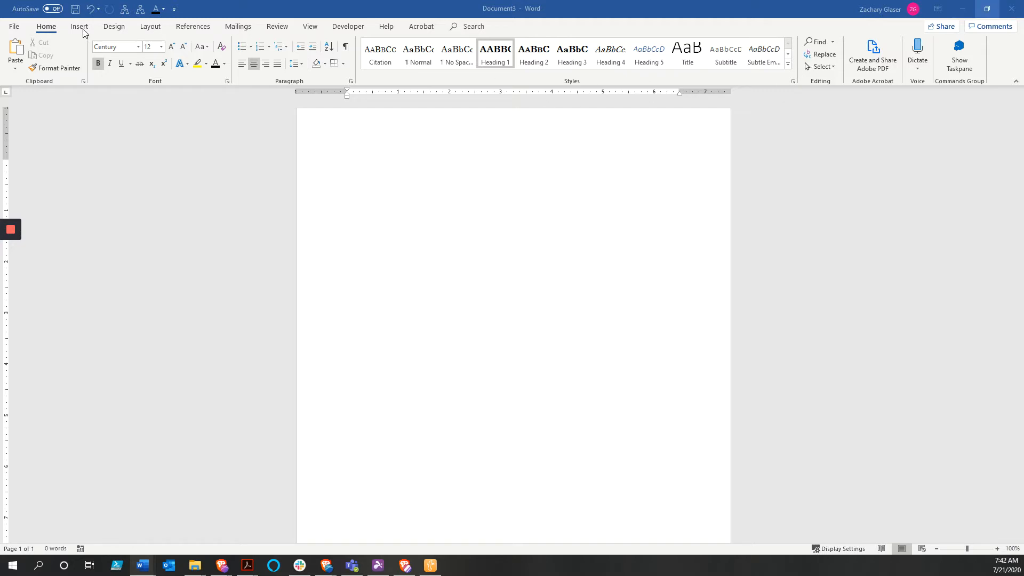
Step: Try out the document style sets and apply one with left-aligned blue Calibri Light headings
{"action": "left_click", "coordinate": [115, 27]}
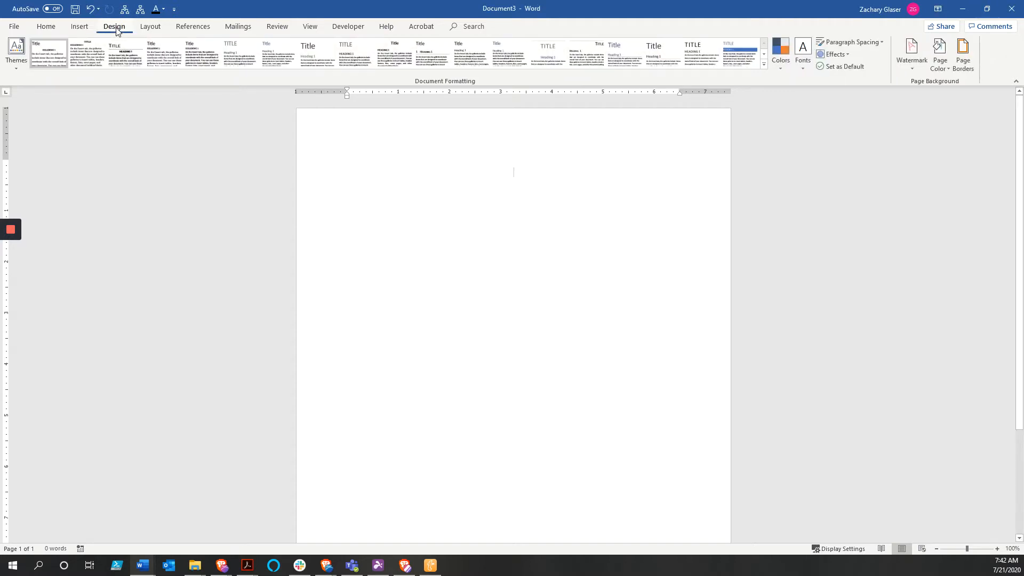
{"action": "left_click", "coordinate": [202, 58]}
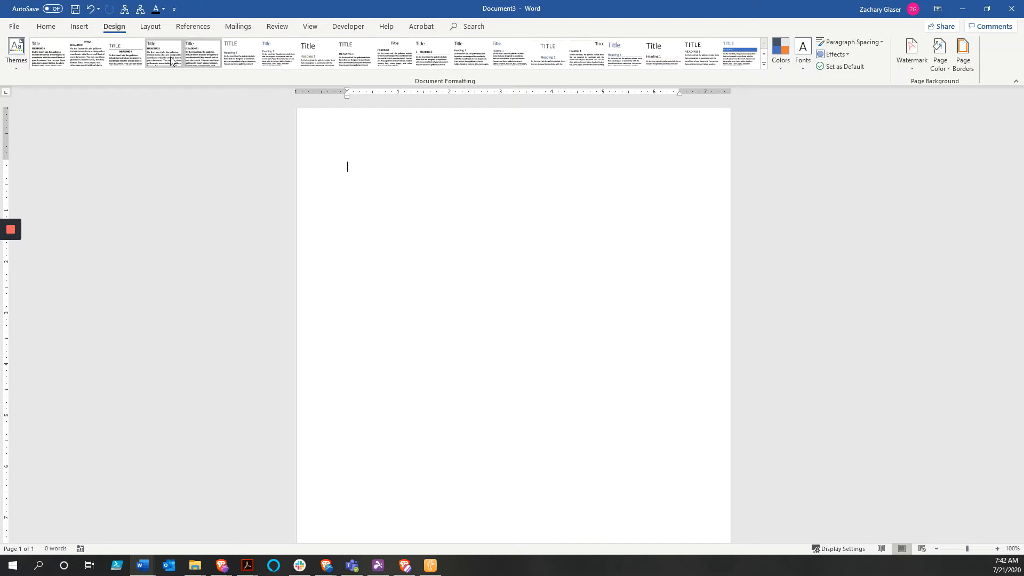
{"action": "left_click", "coordinate": [48, 31]}
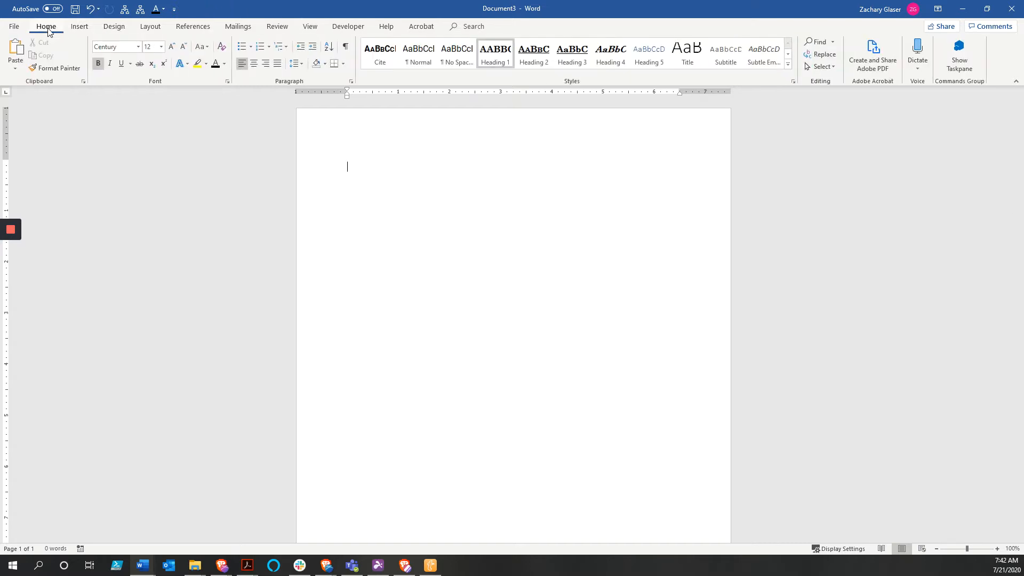
{"action": "left_click", "coordinate": [120, 28]}
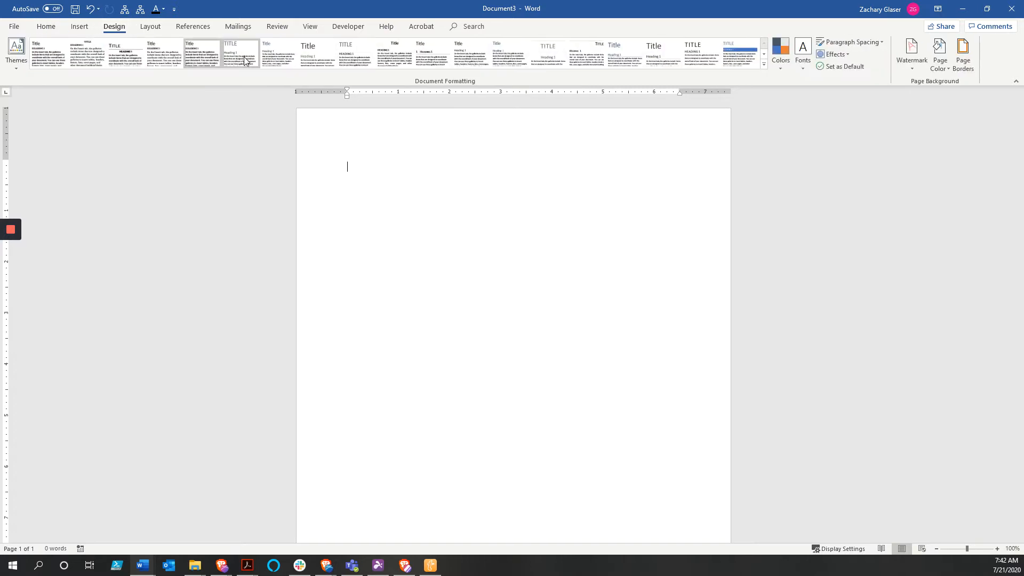
{"action": "left_click", "coordinate": [48, 27]}
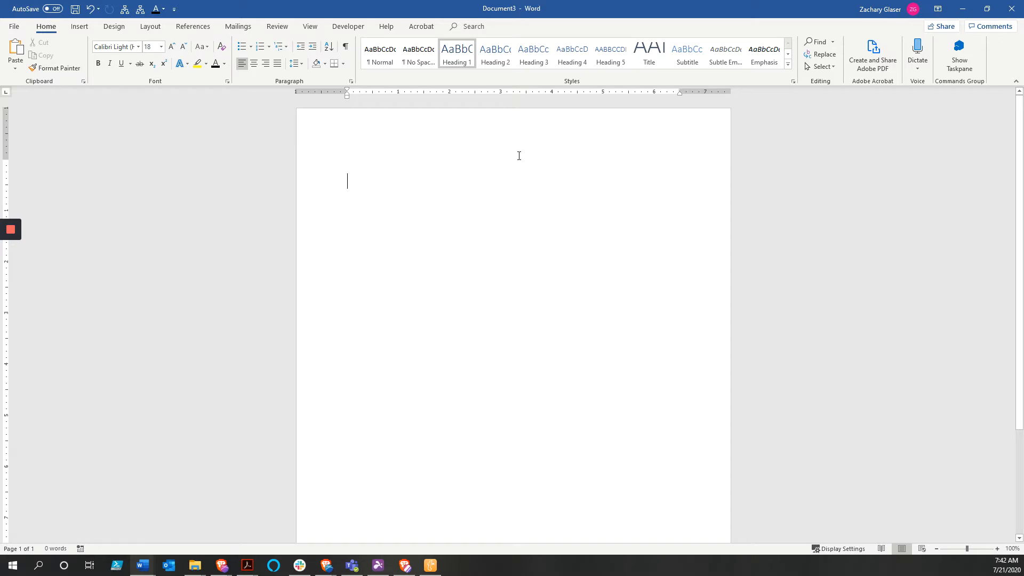
Step: Enter four separate lines reading "Heading for 1", "Heading for 2", "Heading for 3" and "Heading for 4"
{"action": "type", "text": "Heading"}
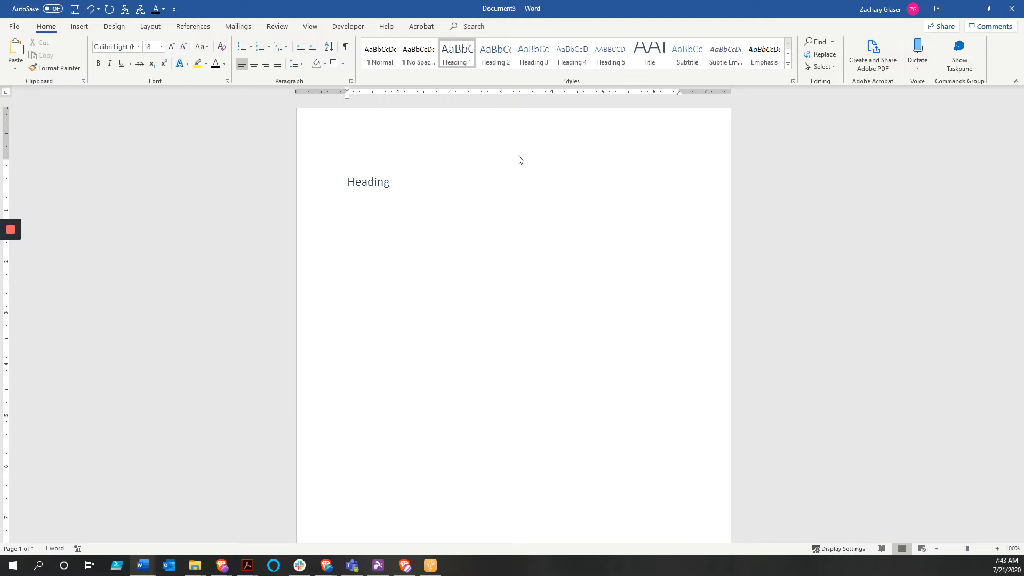
{"action": "type", "text": " for 1"}
{"action": "key", "text": "Return"}
{"action": "type", "text": "Heading"}
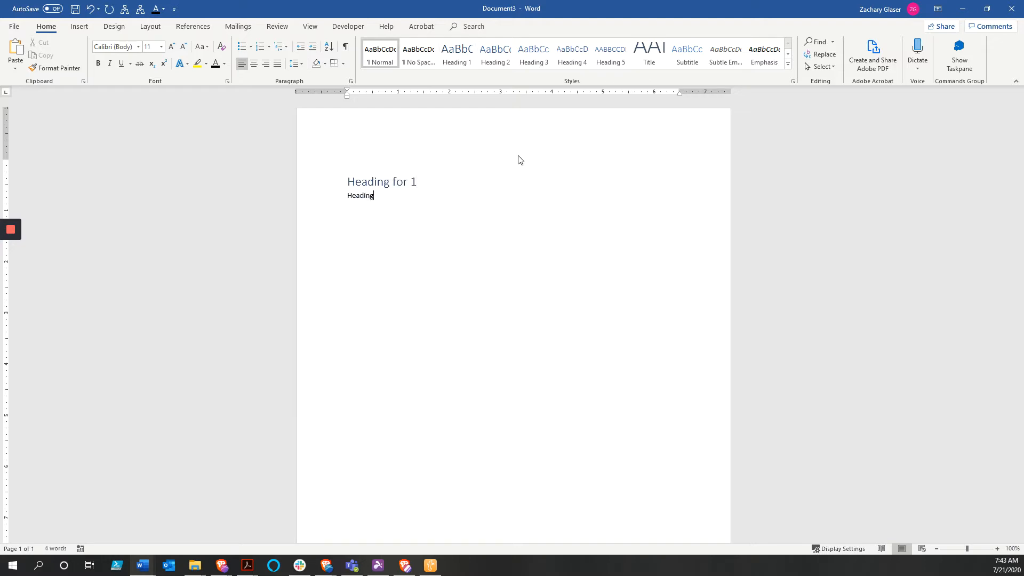
{"action": "type", "text": " for"}
{"action": "type", "text": " 2 "}
{"action": "type", "text": "Heading fo"}
{"action": "type", "text": "r 3"}
{"action": "key", "text": "Return"}
{"action": "type", "text": "Heading for 4"}
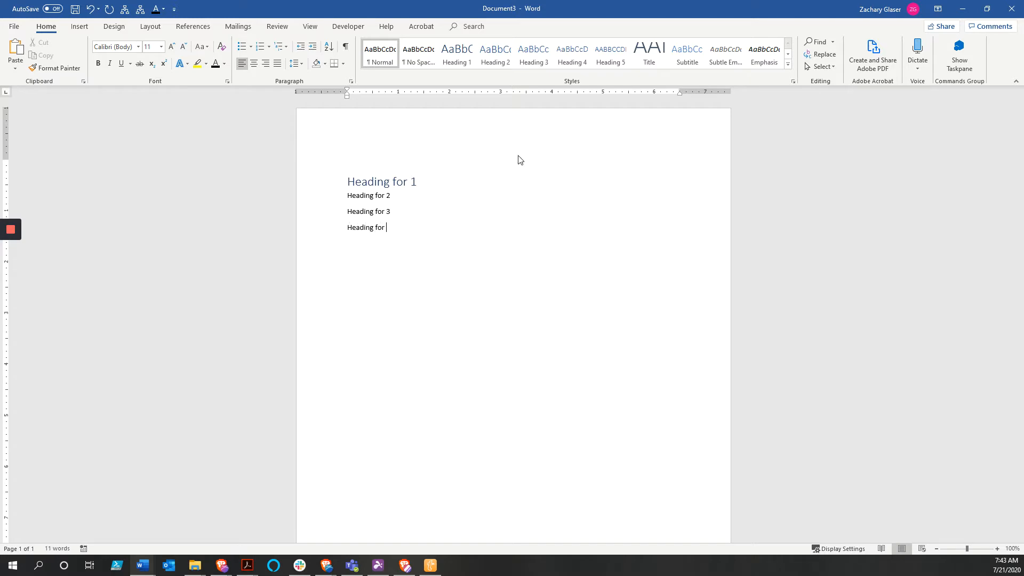
{"action": "key", "text": "Return"}
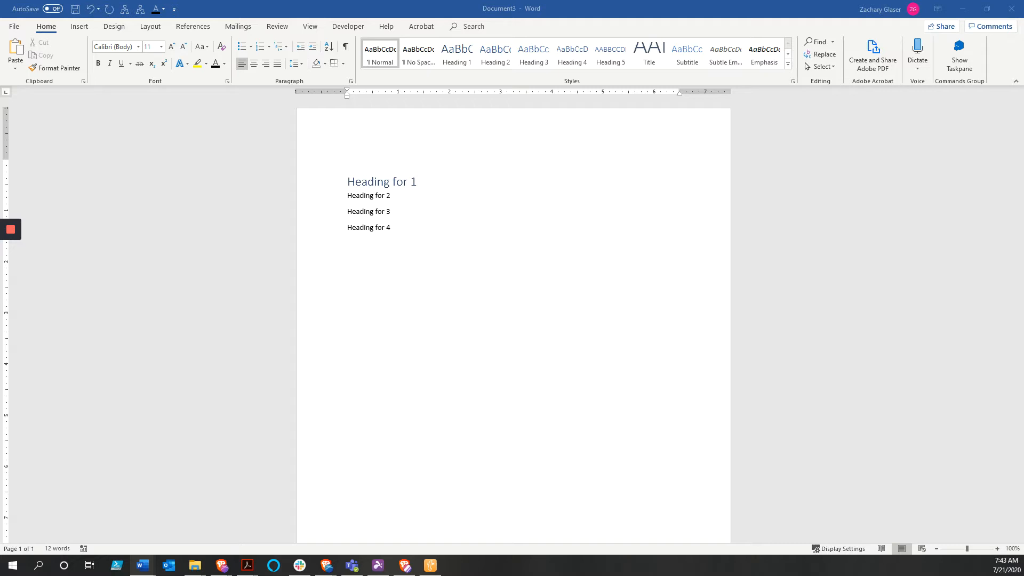
Step: Insert the Lorem ipsum paragraph on a new line below "Heading for 1" and below "Heading for 2"
{"action": "left_click", "coordinate": [420, 186]}
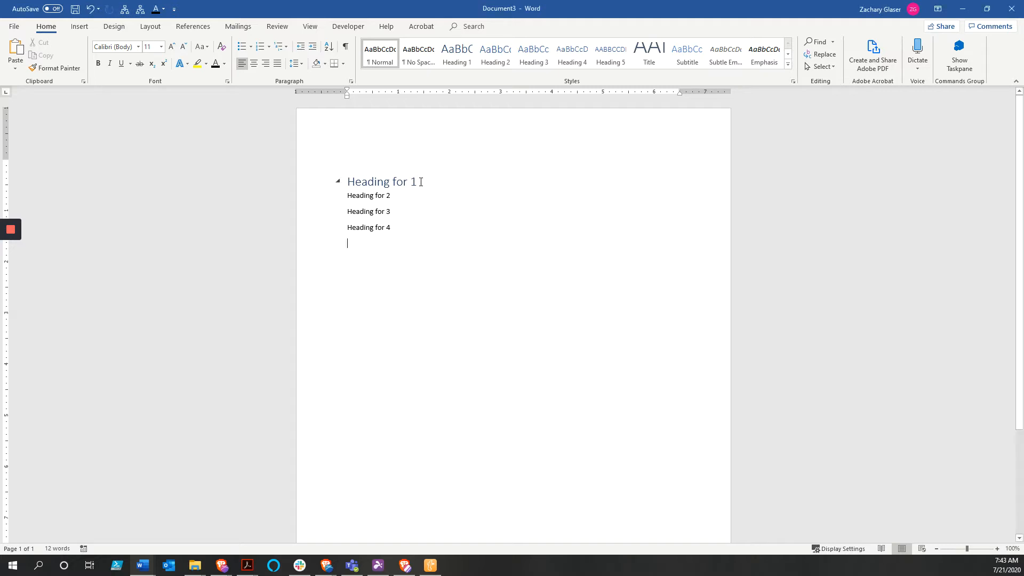
{"action": "key", "text": "Return"}
{"action": "type", "text": "Lorem ipsum dolor sit amet, consectetur adipiscing elit, sed do eiusmod tempor incididunt ut labore et dolore magna aliqua. Ut enim ad minim veniam, quis nostrud exercitation ullamco laboris nisi ut aliquip ex ea commodo consequat. Duis aute irure dolor in reprehenderit in voluptate velit esse cillum dolore eu fugiat nulla pariatur. Excepteur sint occaecat cupidatat non proident, sunt in culpa qui officia deserunt mollit anim id est laborum."}
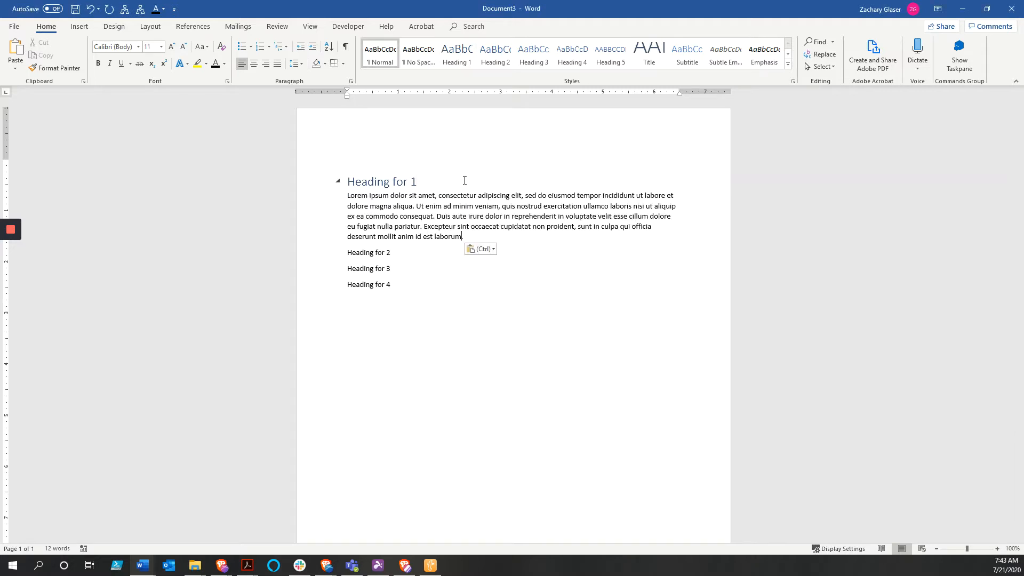
{"action": "left_click", "coordinate": [401, 255]}
{"action": "key", "text": "Return"}
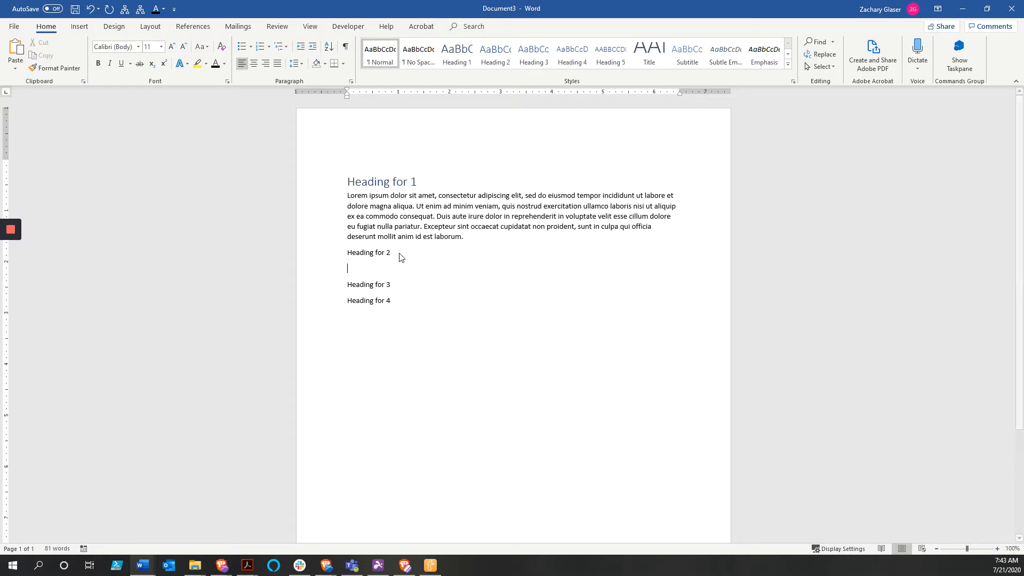
{"action": "type", "text": "Lorem ipsum dolor sit amet, consectetur adipiscing elit, sed do eiusmod tempor incididunt ut labore et dolore magna aliqua. Ut enim ad minim veniam, quis nostrud exercitation ullamco laboris nisi ut aliquip ex ea commodo consequat. Duis aute irure dolor in reprehenderit in voluptate velit esse cillum dolore eu fugiat nulla pariatur. Excepteur sint occaecat cupidatat non proident, sunt in culpa qui officia deserunt mollit anim id est laborum."}
Step: Insert the same Lorem ipsum paragraph on a new line below "Heading for 3" and below "Heading for 4"
{"action": "left_click", "coordinate": [400, 326]}
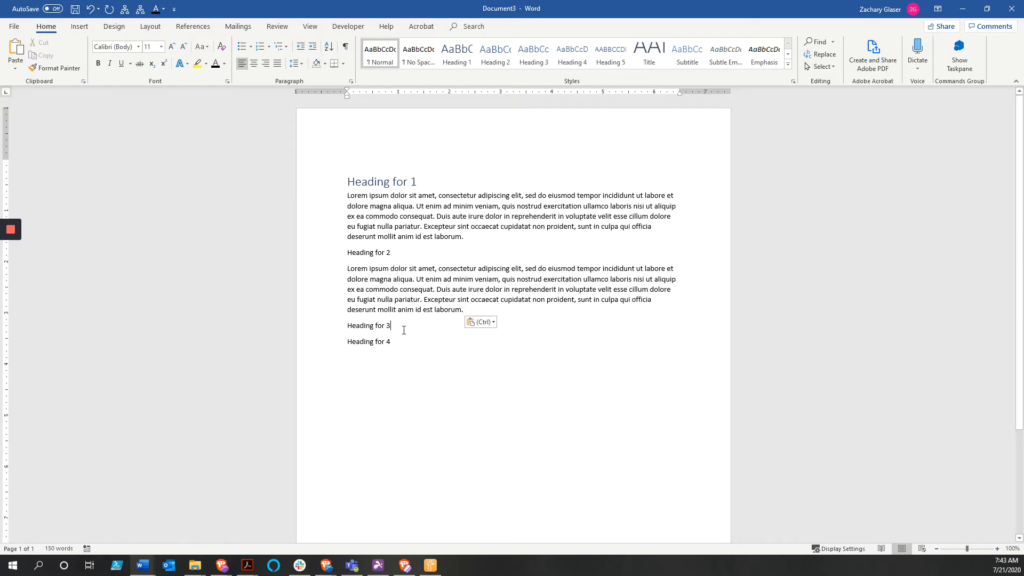
{"action": "key", "text": "Return"}
{"action": "type", "text": "Lorem ipsum dolor sit amet, consectetur adipiscing elit, sed do eiusmod tempor incididunt ut labore et dolore magna aliqua. Ut enim ad minim veniam, quis nostrud exercitation ullamco laboris nisi ut aliquip ex ea commodo consequat. Duis aute irure dolor in reprehenderit in voluptate velit esse cillum dolore eu fugiat nulla pariatur. Excepteur sint occaecat cupidatat non proident, sunt in culpa qui officia deserunt mollit anim id est laborum."}
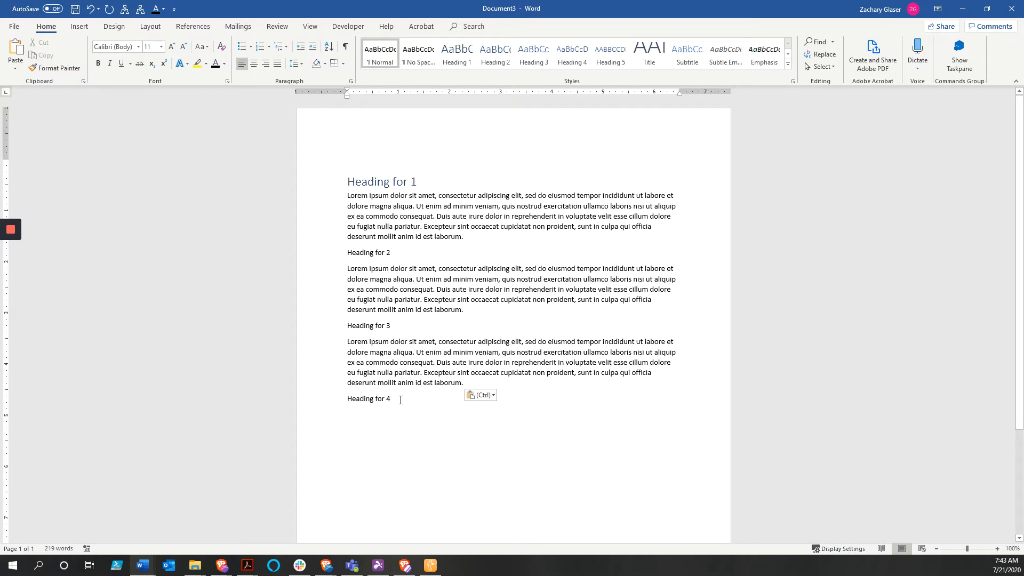
{"action": "key", "text": "Return"}
{"action": "type", "text": "Lorem ipsum dolor sit amet, consectetur adipiscing elit, sed do eiusmod tempor incididunt ut labore et dolore magna aliqua. Ut enim ad minim veniam, quis nostrud exercitation ullamco laboris nisi ut aliquip ex ea commodo consequat. Duis aute irure dolor in reprehenderit in voluptate velit esse cillum dolore eu fugiat nulla pariatur. Excepteur sint occaecat cupidatat non proident, sunt in culpa qui officia deserunt mollit anim id est laborum."}
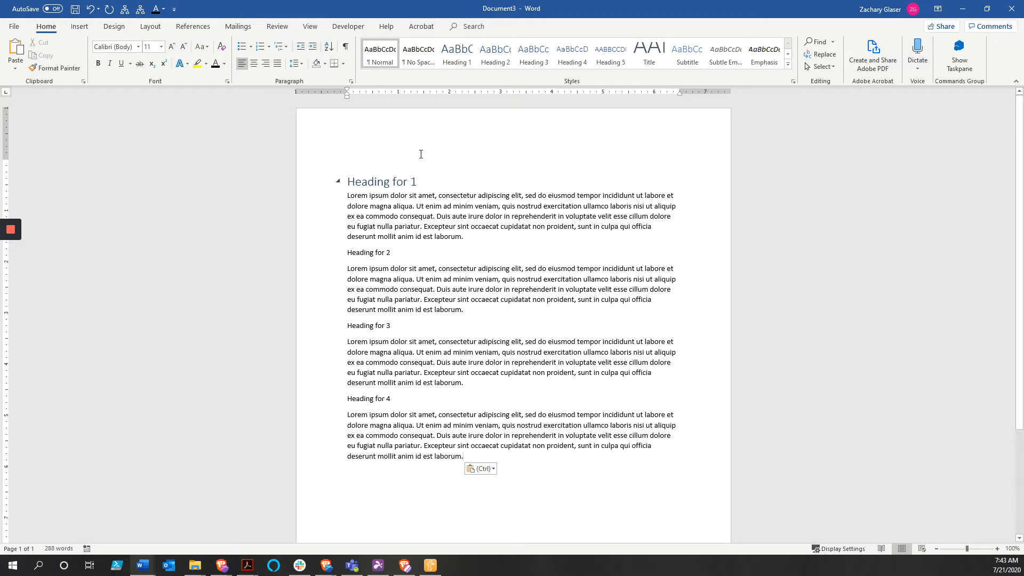
Step: Apply the Heading 2, Heading 3 and Heading 4 styles to the lines "Heading for 2", "Heading for 3" and "Heading for 4" respectively
{"action": "left_click", "coordinate": [416, 182]}
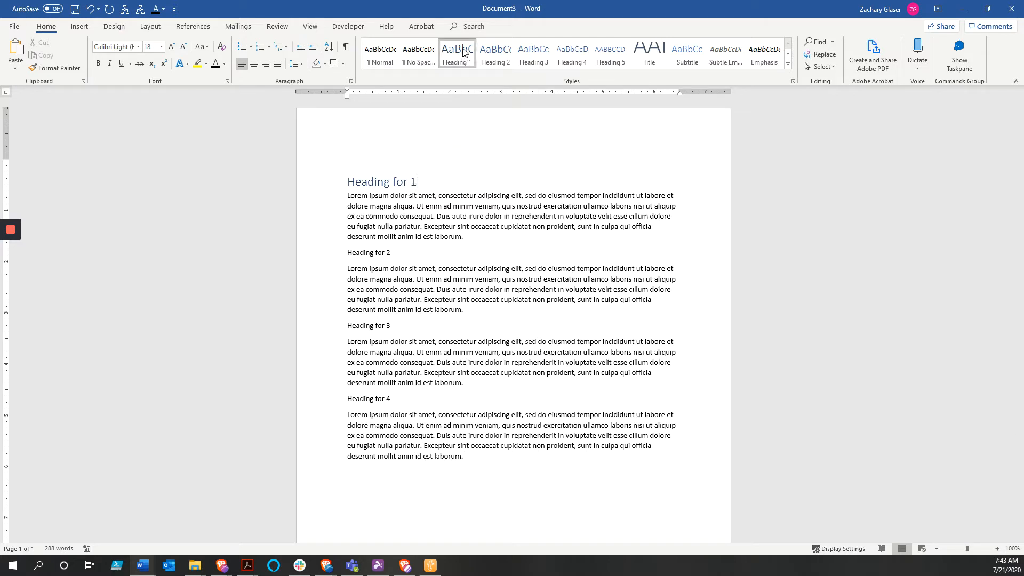
{"action": "left_click", "coordinate": [391, 251]}
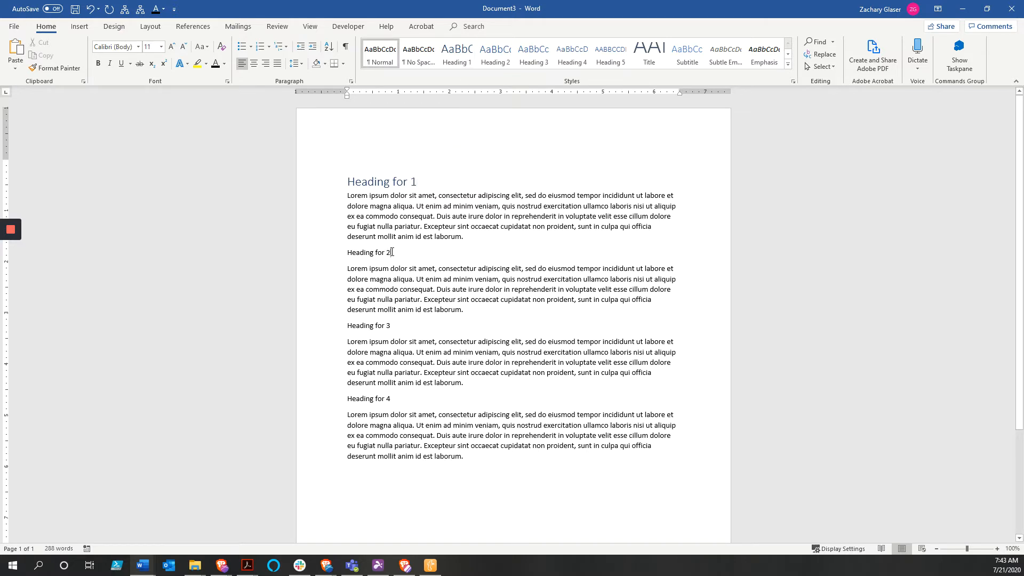
{"action": "left_click", "coordinate": [496, 54]}
{"action": "left_click", "coordinate": [398, 324]}
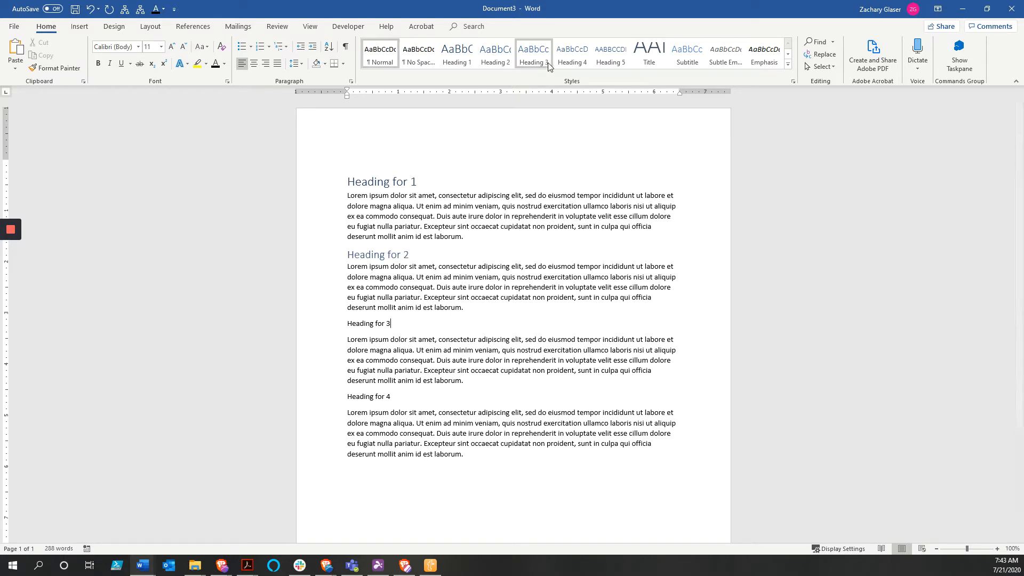
{"action": "left_click", "coordinate": [534, 53]}
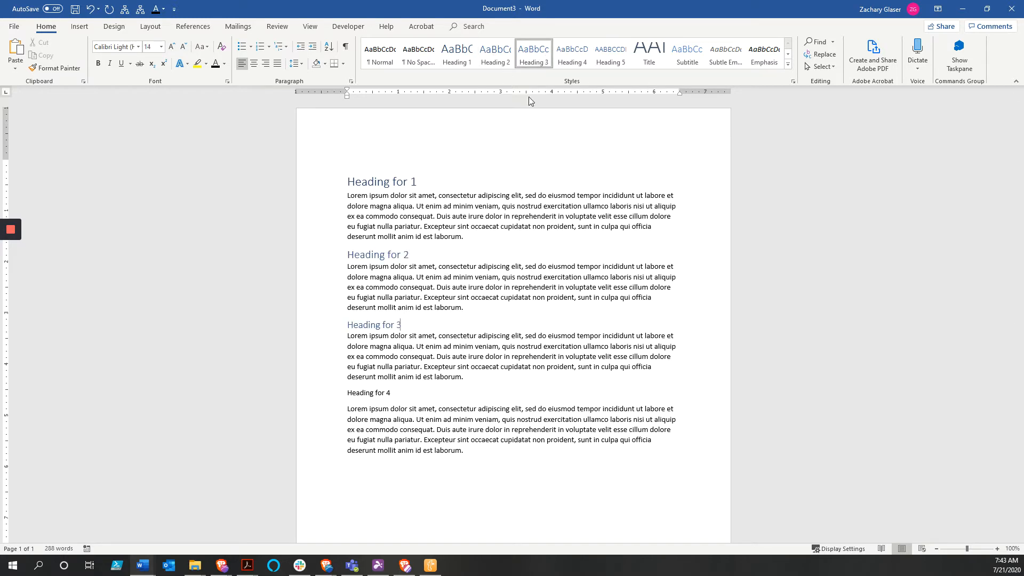
{"action": "left_click", "coordinate": [398, 393]}
{"action": "left_click", "coordinate": [572, 54]}
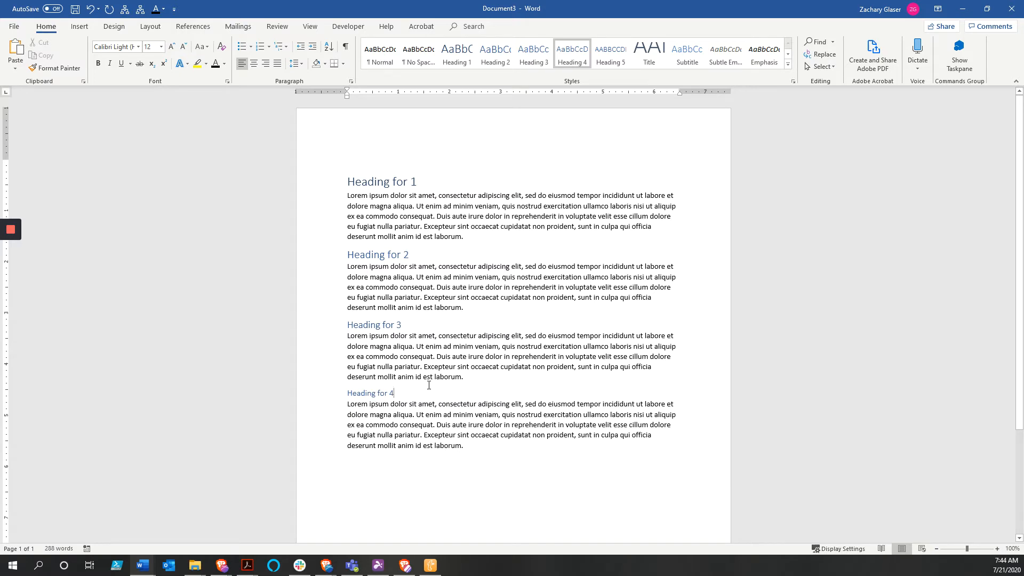
Step: Set the "Heading for 1" line to the Century font at 12 pt in black
{"action": "left_click", "coordinate": [418, 181]}
{"action": "left_click", "coordinate": [337, 184]}
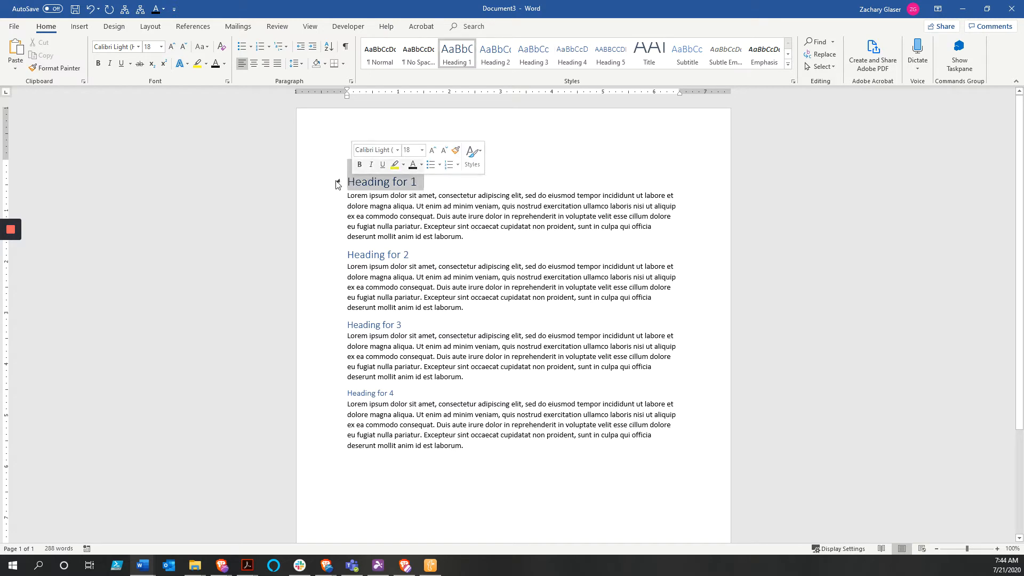
{"action": "left_click", "coordinate": [138, 47]}
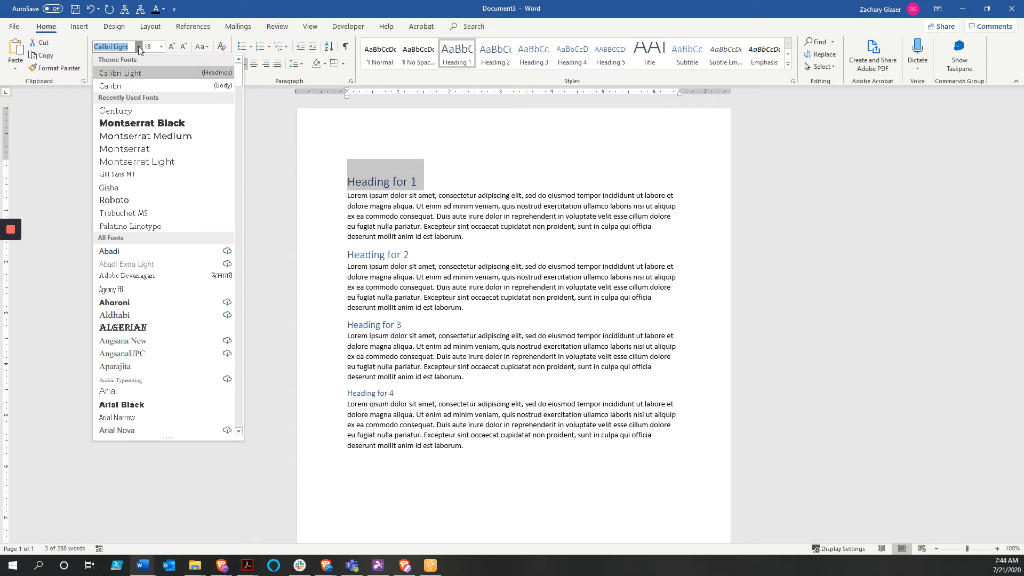
{"action": "left_click", "coordinate": [130, 110]}
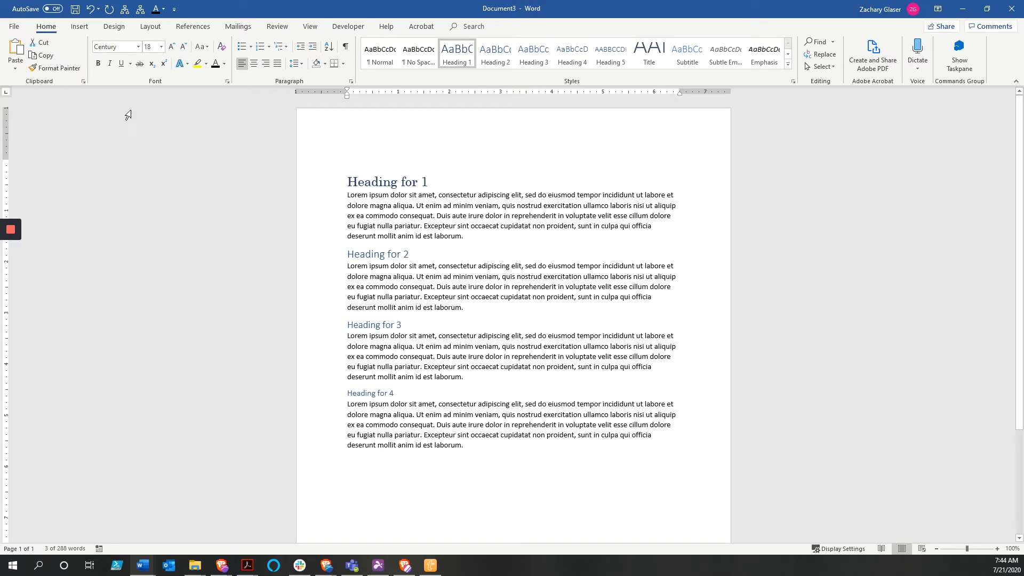
{"action": "left_click", "coordinate": [162, 50]}
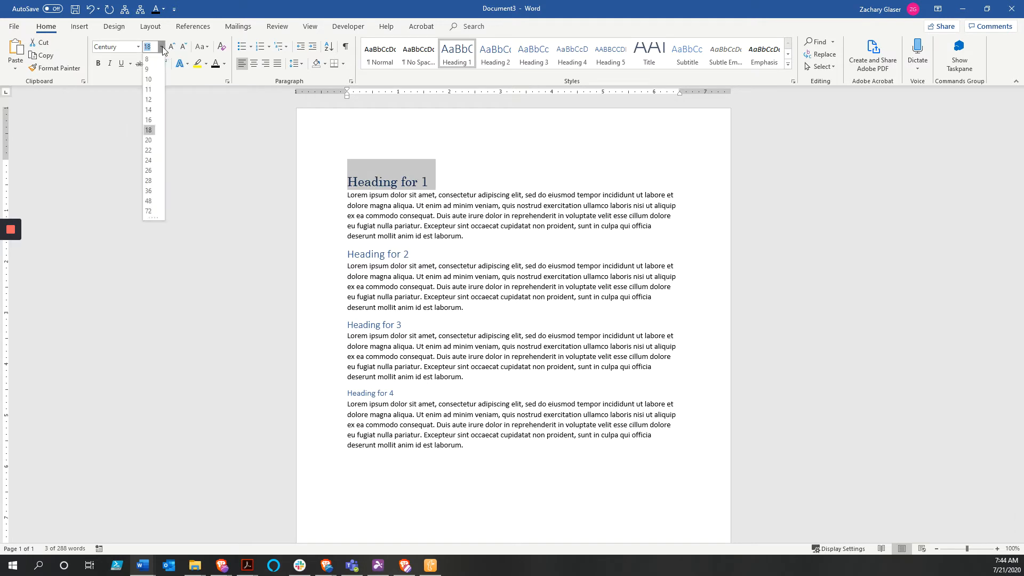
{"action": "left_click", "coordinate": [149, 99]}
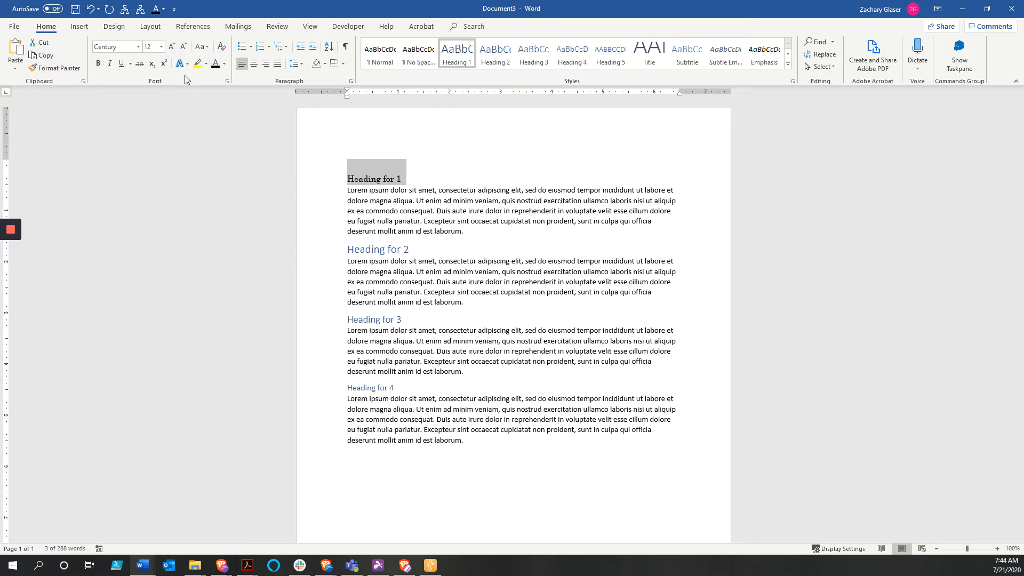
Step: Format the "Heading for 1" line in all caps, centered and bold
{"action": "left_click", "coordinate": [227, 82]}
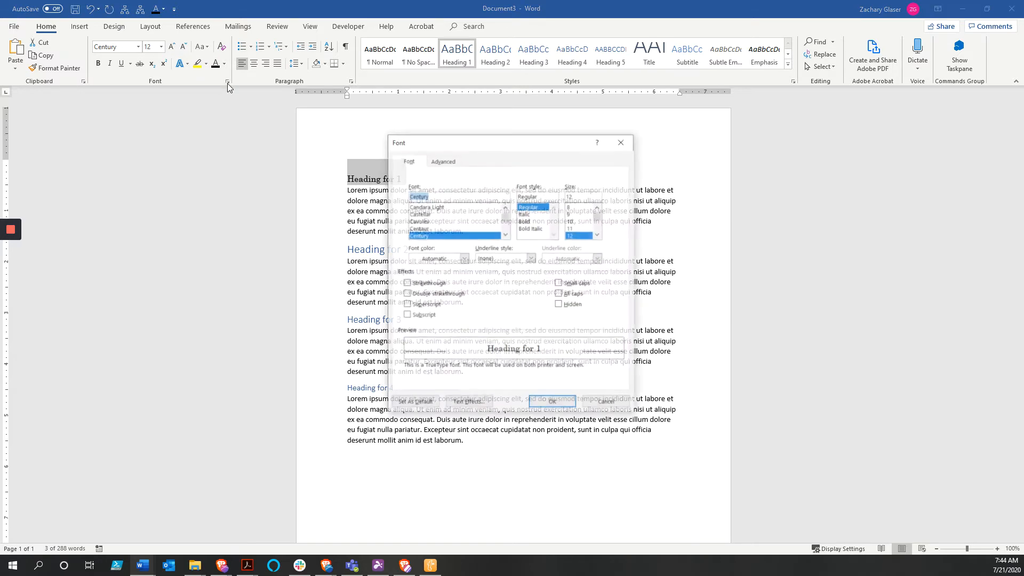
{"action": "left_click", "coordinate": [559, 293]}
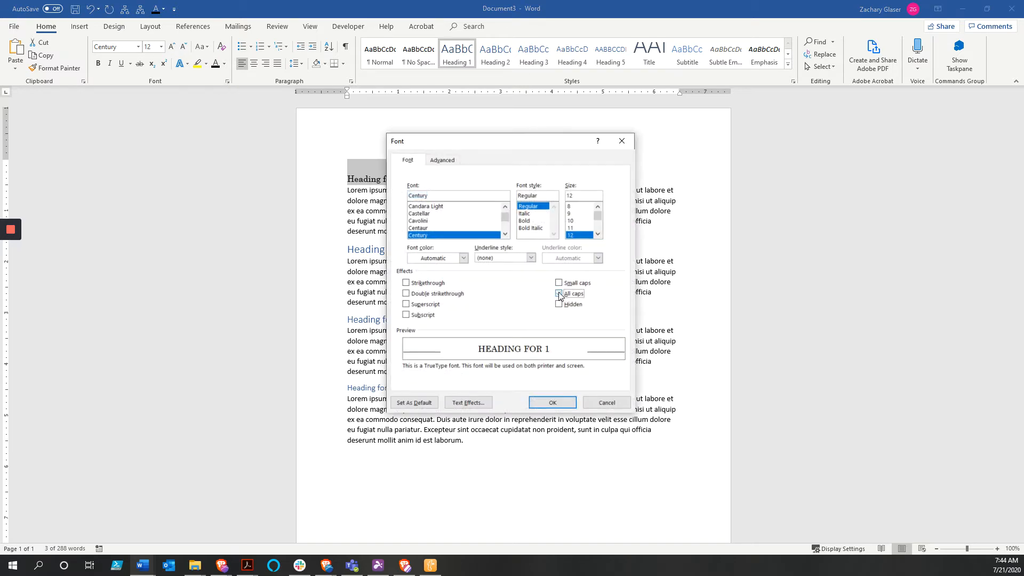
{"action": "left_click", "coordinate": [553, 402]}
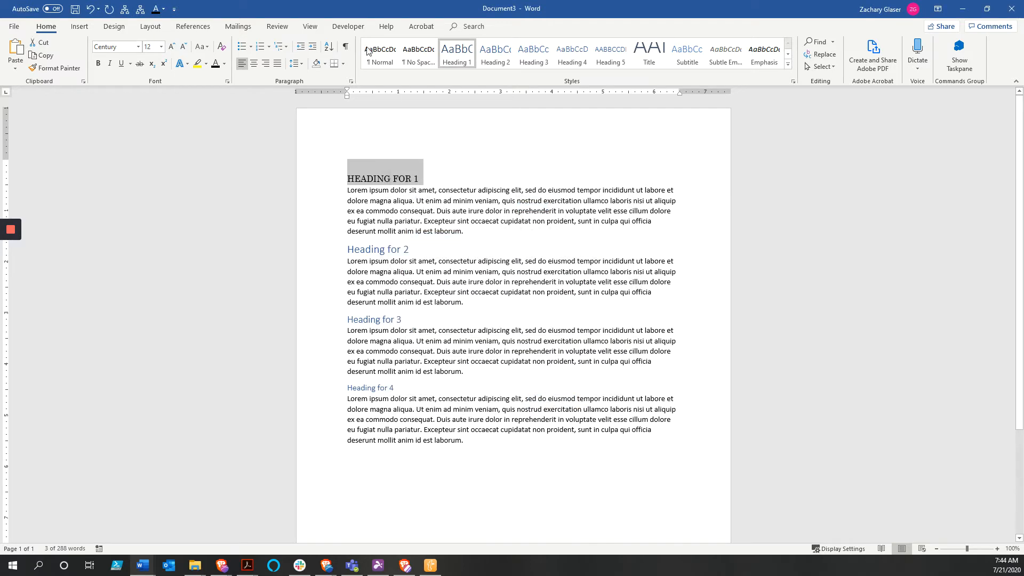
{"action": "left_click", "coordinate": [254, 64]}
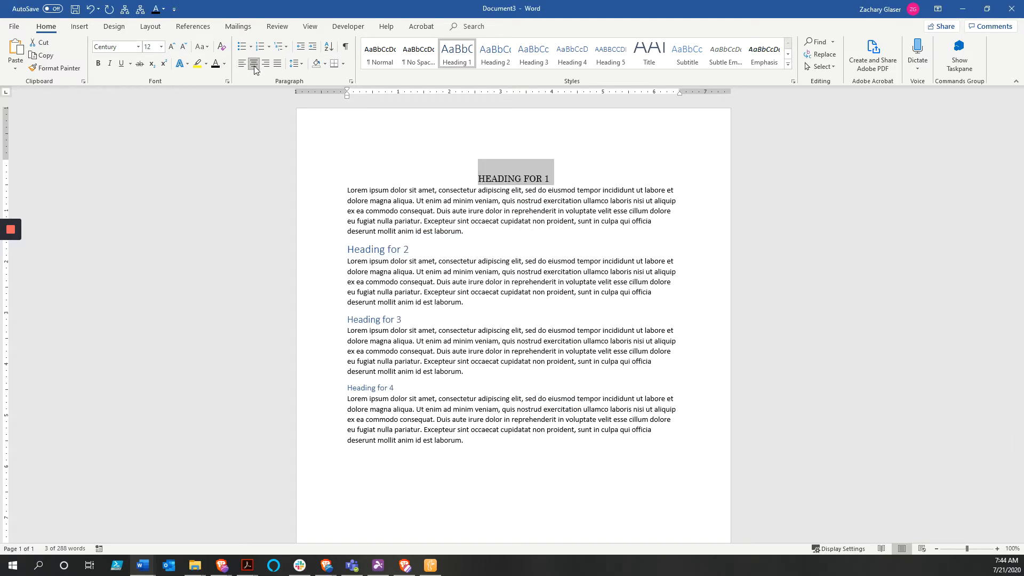
{"action": "left_click", "coordinate": [98, 64]}
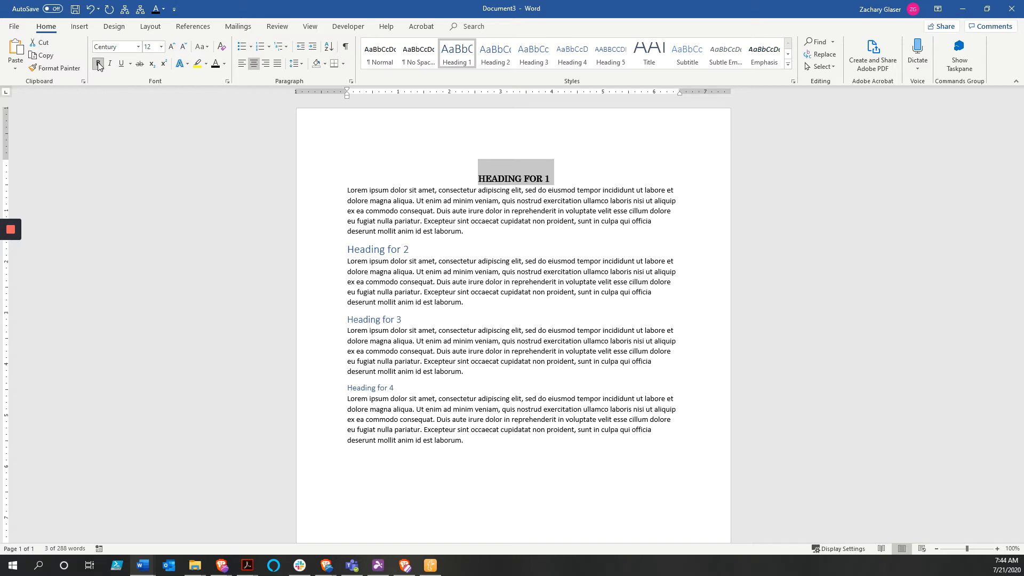
Step: Format the "Heading for 2" line in Century, 12 pt, black and bold
{"action": "left_click", "coordinate": [417, 248]}
{"action": "left_click_drag", "start_coordinate": [417, 247], "coordinate": [347, 249]}
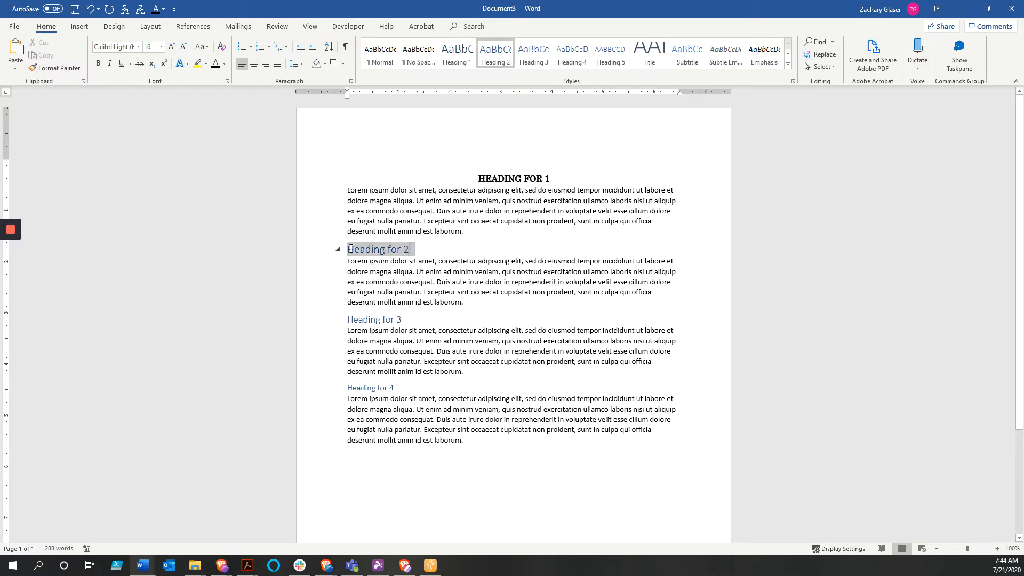
{"action": "left_click", "coordinate": [138, 47]}
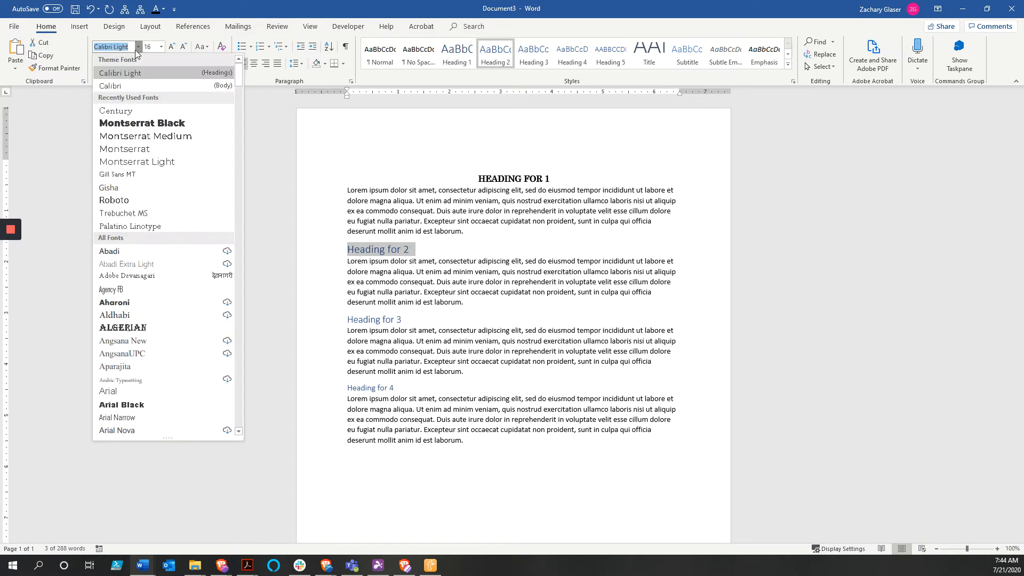
{"action": "left_click", "coordinate": [122, 111]}
{"action": "left_click", "coordinate": [161, 47]}
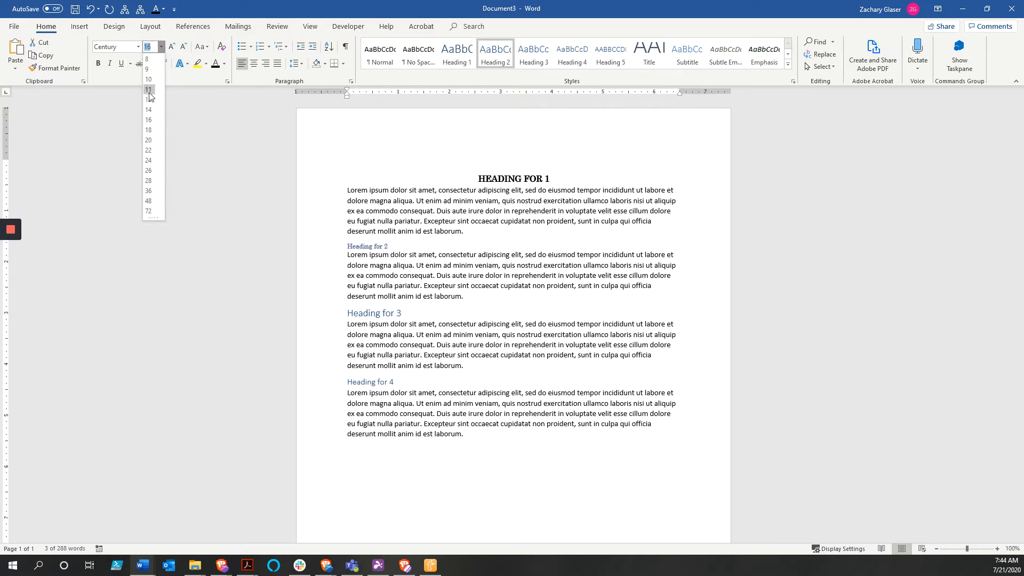
{"action": "left_click", "coordinate": [152, 107]}
{"action": "left_click", "coordinate": [215, 63]}
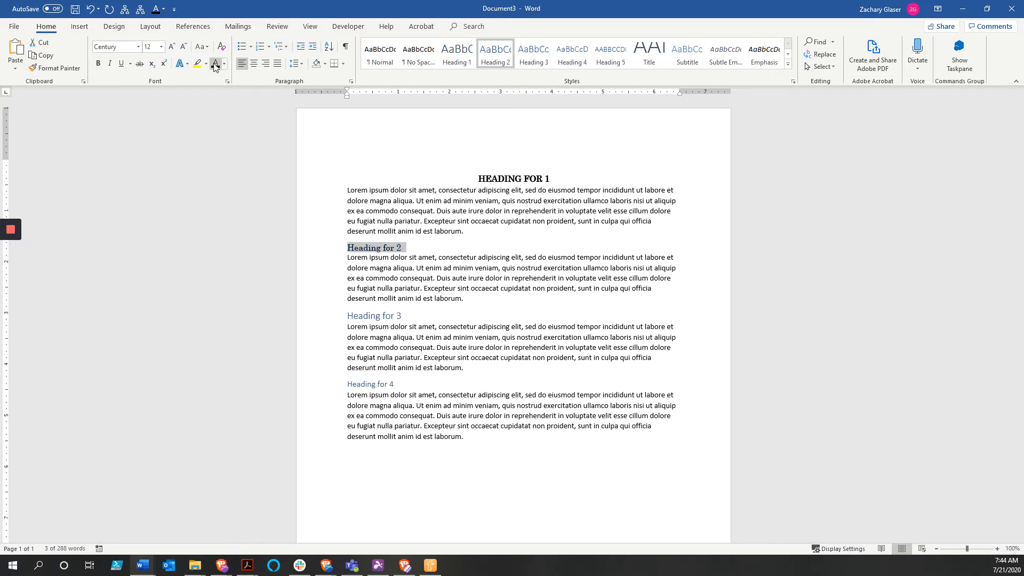
{"action": "left_click", "coordinate": [98, 64]}
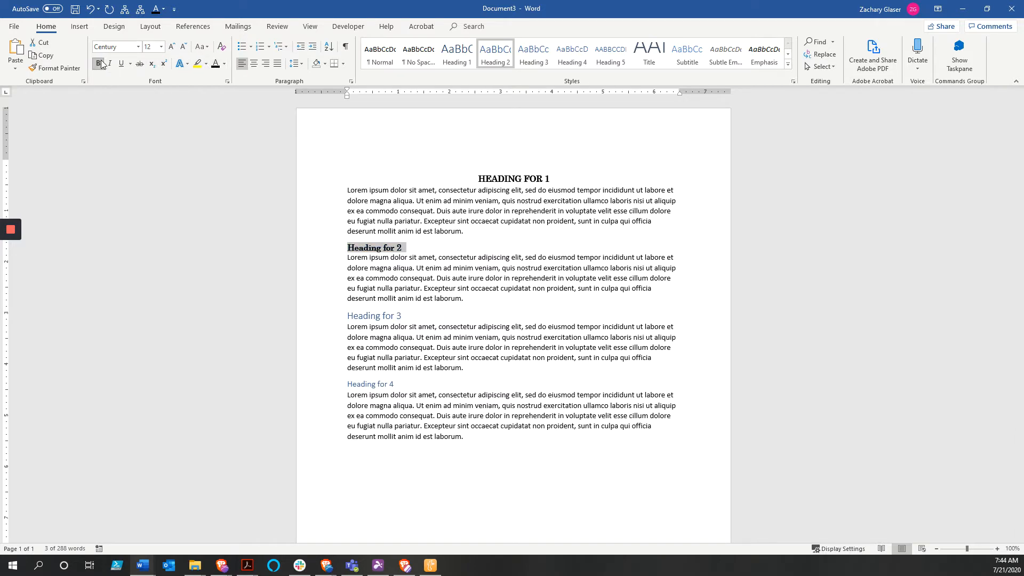
Step: Format the "Heading for 2" line in small caps and center it
{"action": "left_click", "coordinate": [227, 81]}
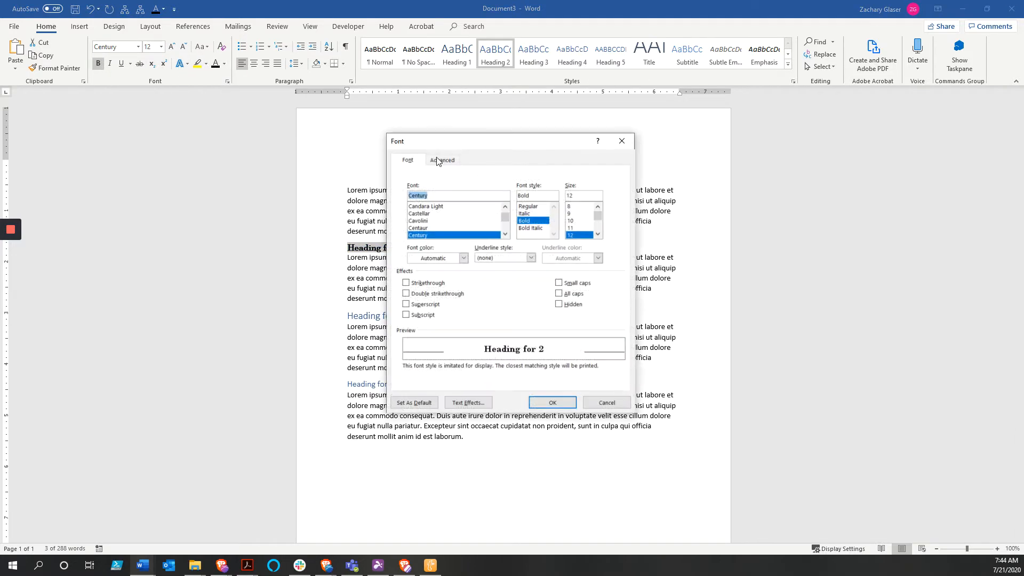
{"action": "left_click", "coordinate": [559, 284]}
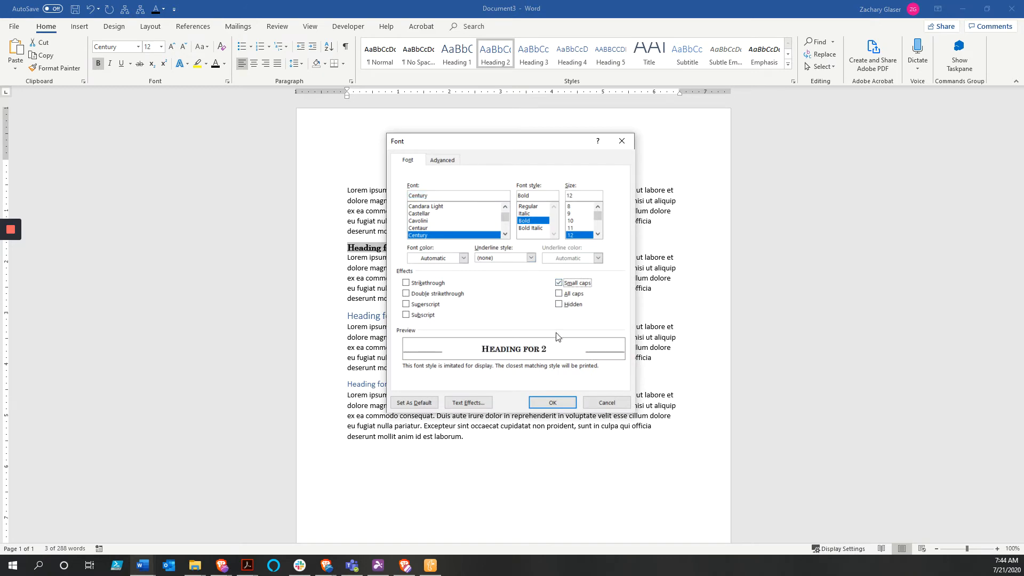
{"action": "left_click", "coordinate": [553, 404]}
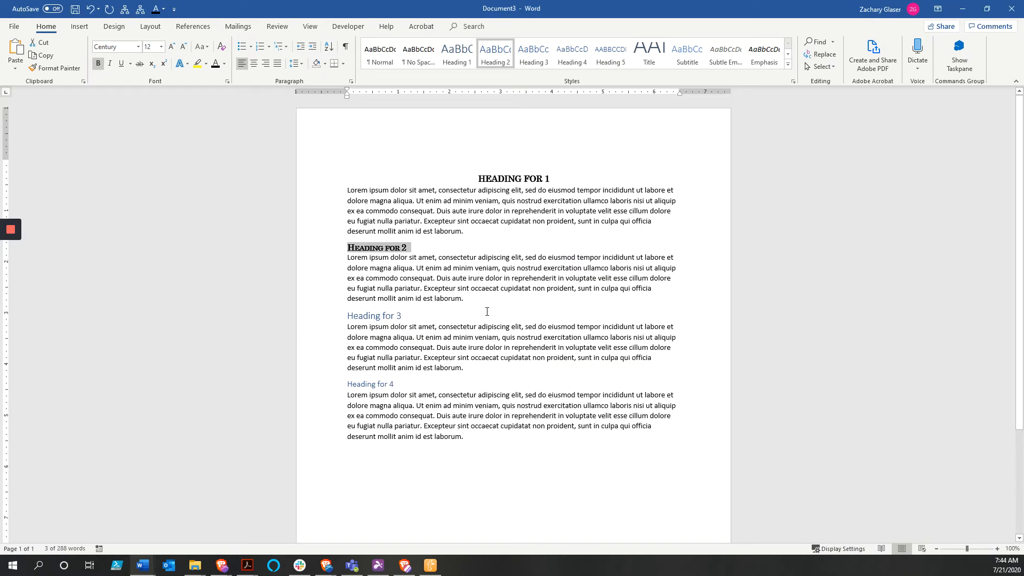
{"action": "left_click", "coordinate": [253, 65]}
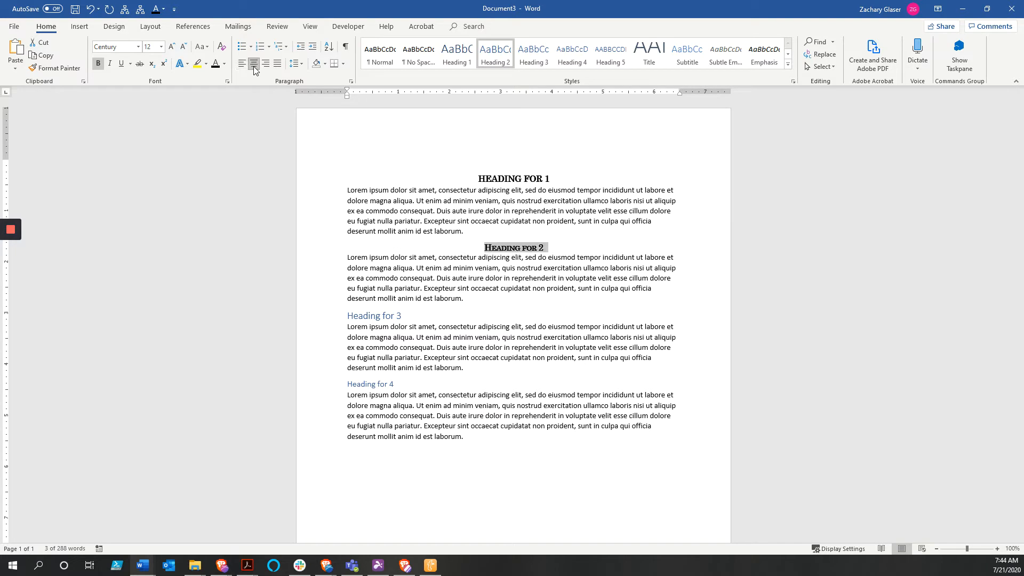
{"action": "left_click", "coordinate": [407, 314]}
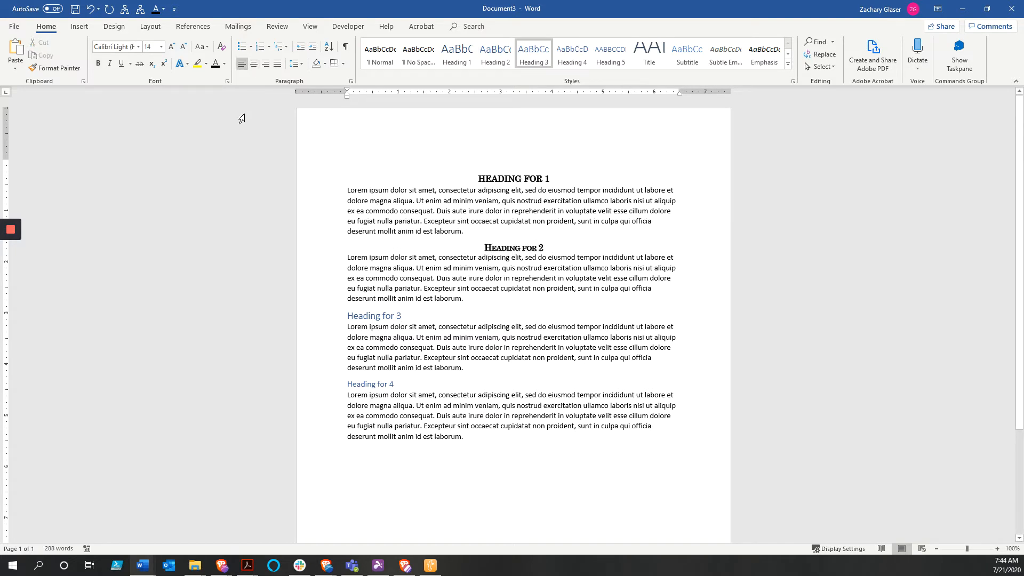
{"action": "left_click", "coordinate": [138, 47]}
{"action": "left_click", "coordinate": [128, 111]}
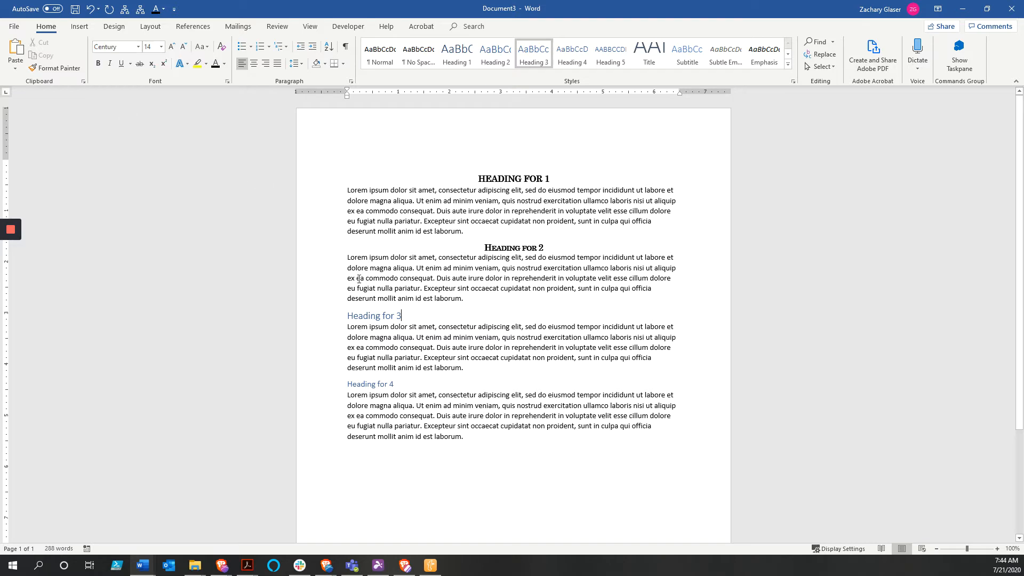
Step: Format the "Heading for 3" line in Century, 12 pt, black and bold
{"action": "left_click_drag", "start_coordinate": [407, 320], "coordinate": [367, 314]}
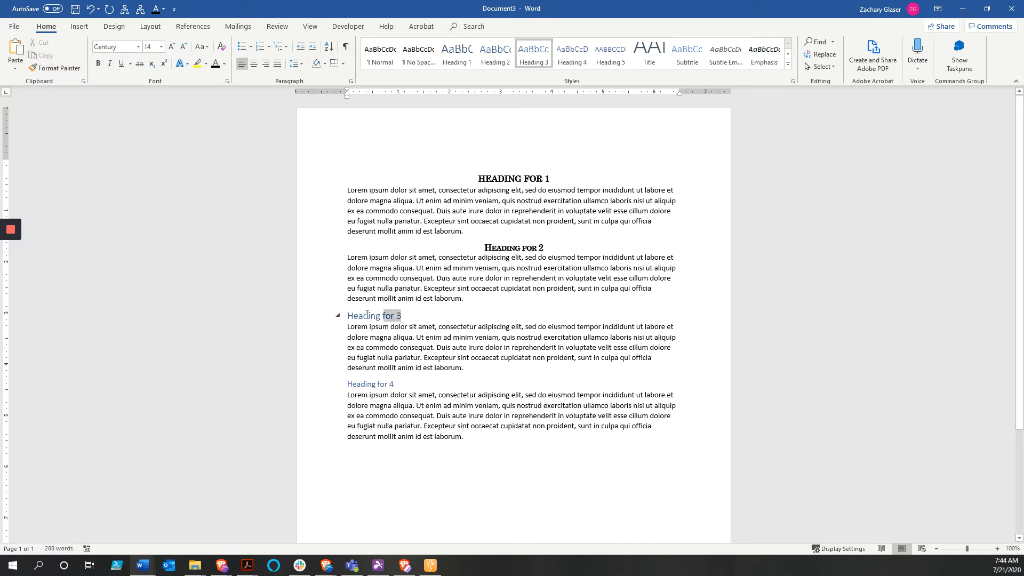
{"action": "left_click", "coordinate": [138, 47]}
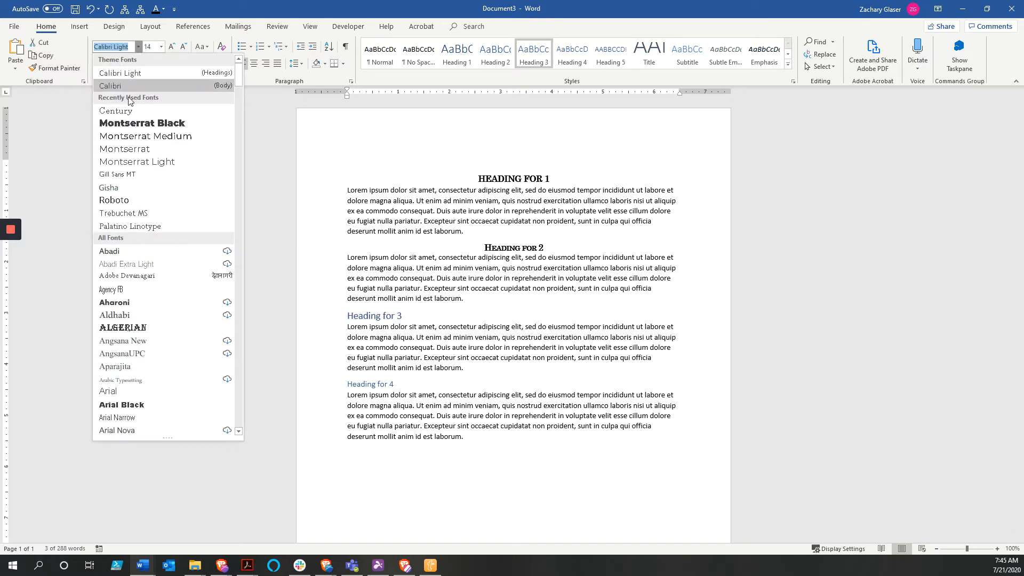
{"action": "left_click", "coordinate": [115, 110]}
{"action": "left_click", "coordinate": [161, 46]}
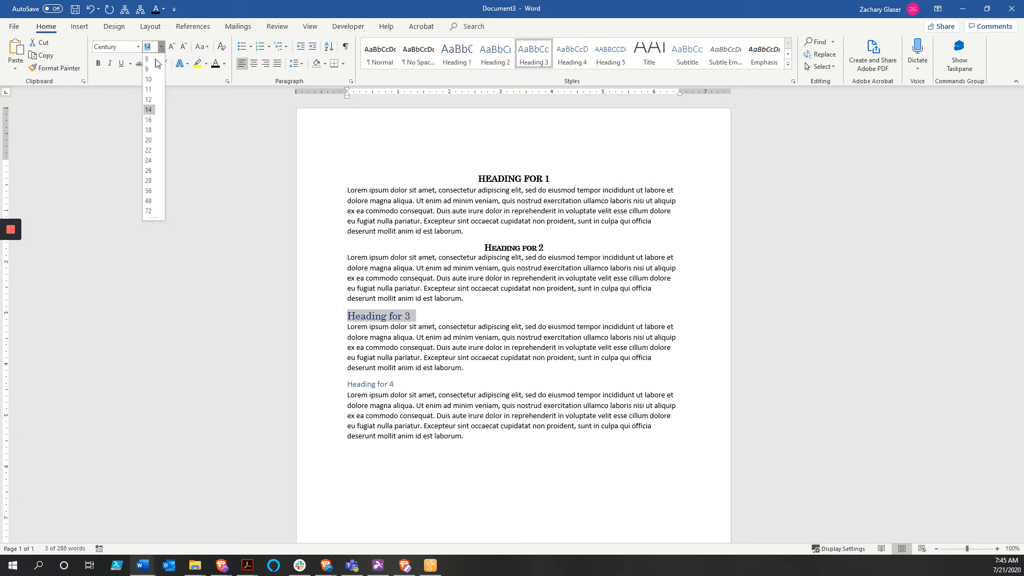
{"action": "left_click", "coordinate": [148, 100]}
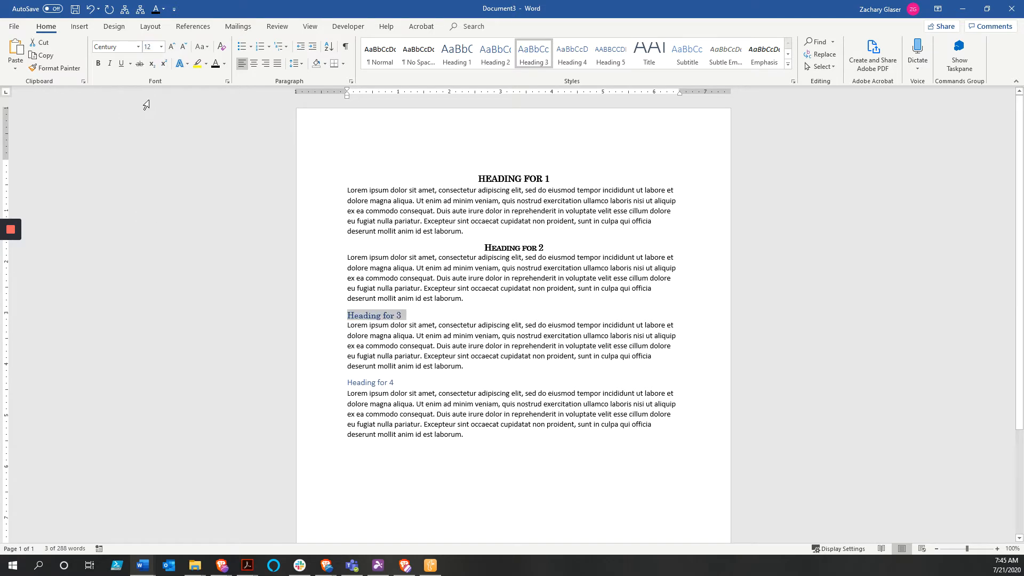
{"action": "left_click", "coordinate": [218, 63]}
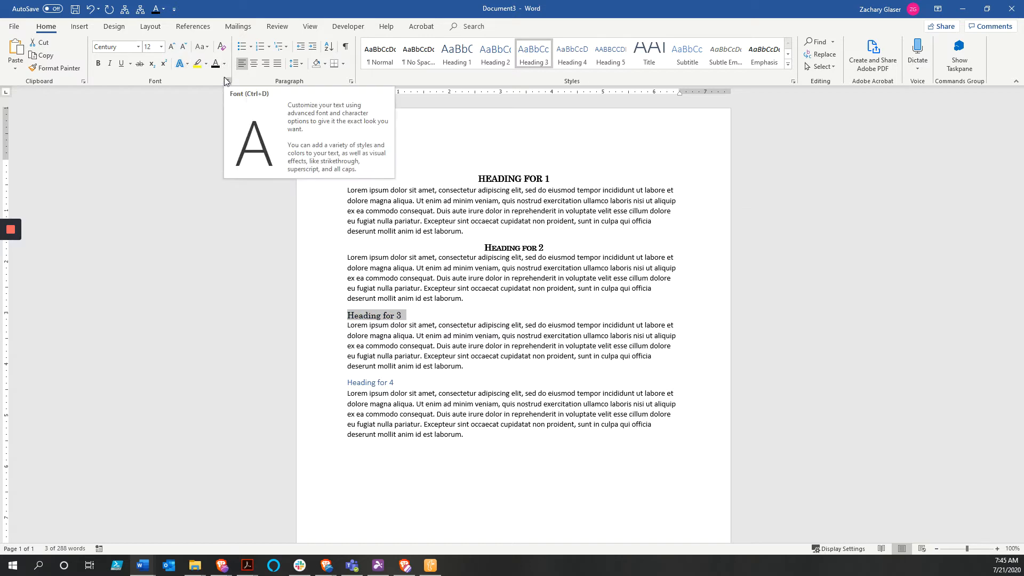
{"action": "left_click", "coordinate": [102, 61]}
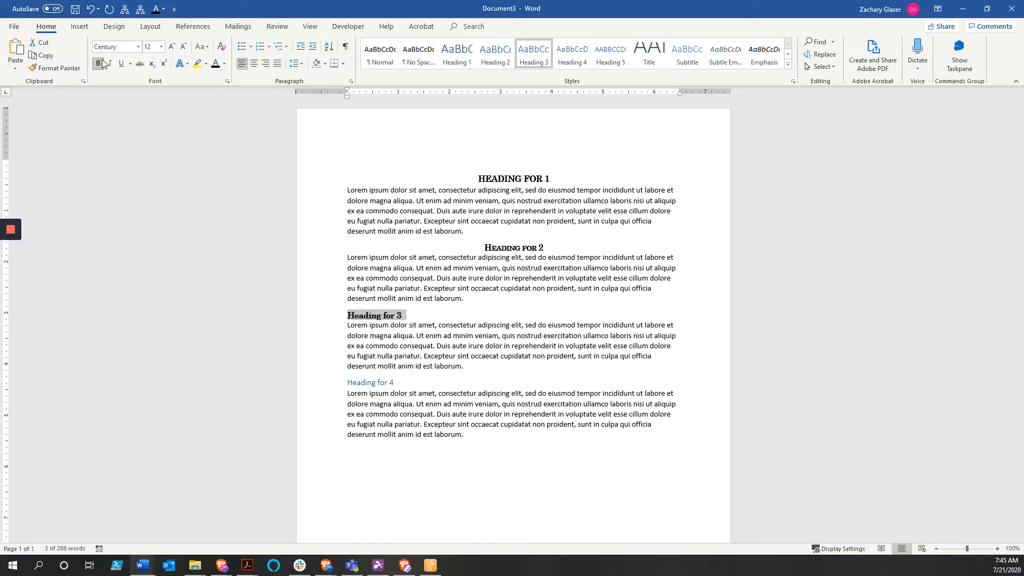
Step: Format the "Heading for 4" line in Century, black and italic
{"action": "left_click_drag", "start_coordinate": [396, 383], "coordinate": [347, 383]}
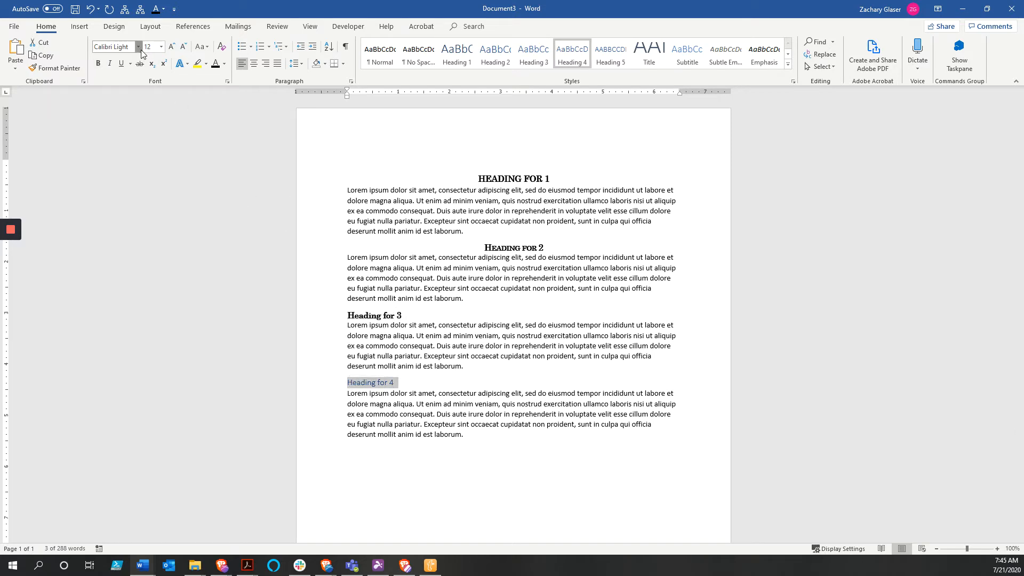
{"action": "left_click", "coordinate": [138, 47]}
{"action": "left_click", "coordinate": [140, 109]}
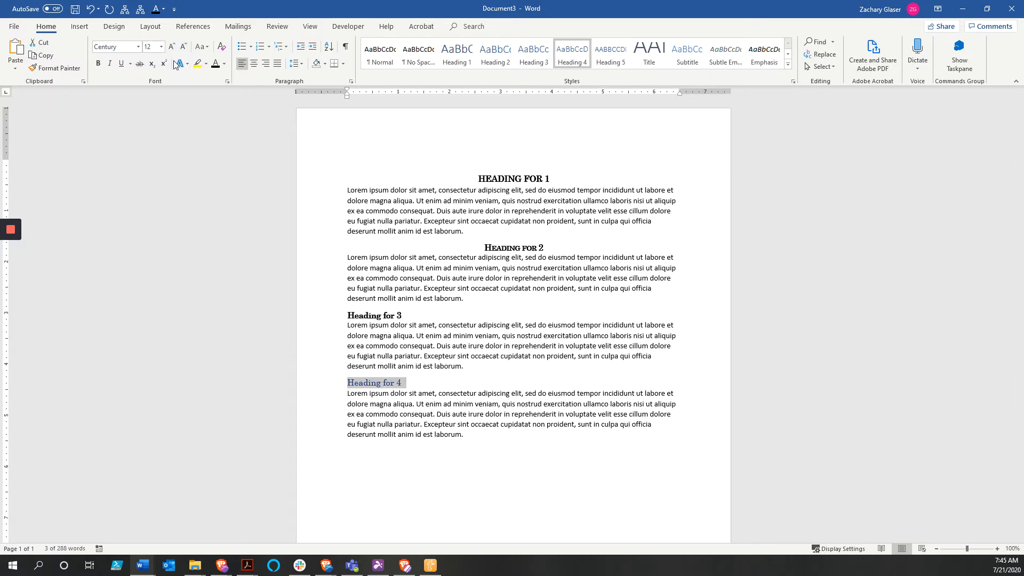
{"action": "left_click", "coordinate": [216, 63]}
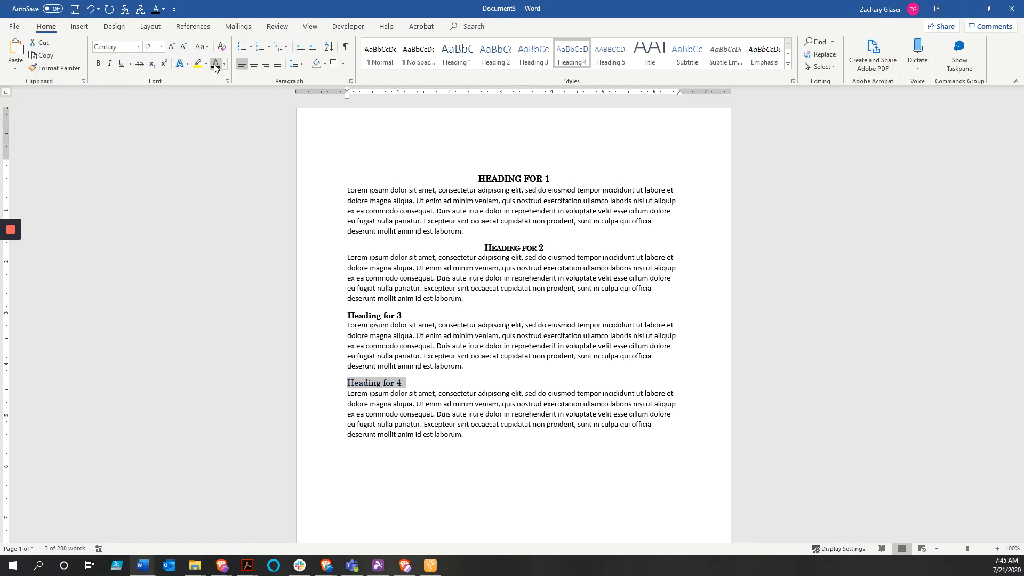
{"action": "left_click", "coordinate": [109, 64]}
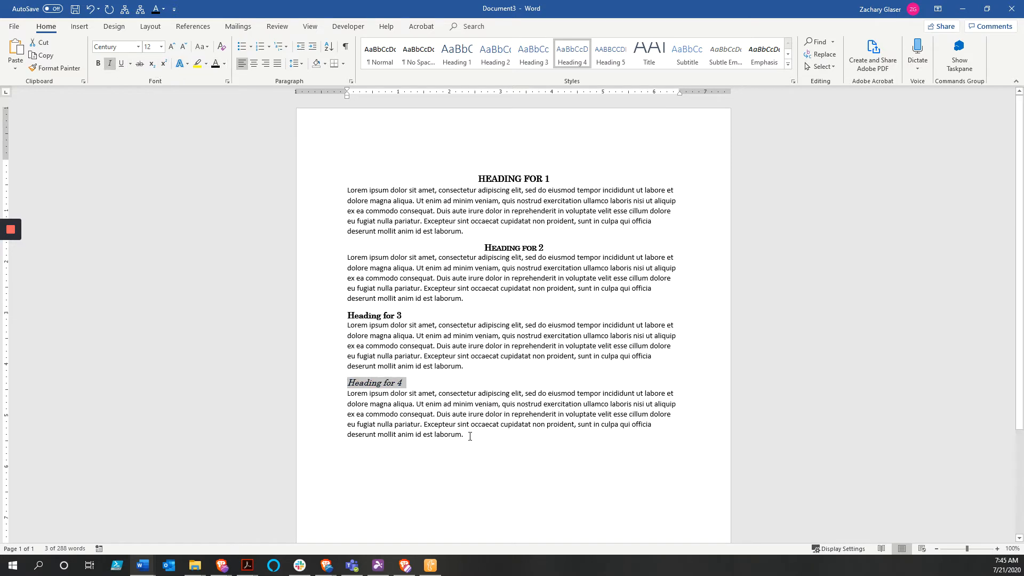
Step: Add the text "TN Rules of Civil Procedure" at the end of the body paragraph under "Heading for 4"
{"action": "left_click", "coordinate": [469, 499]}
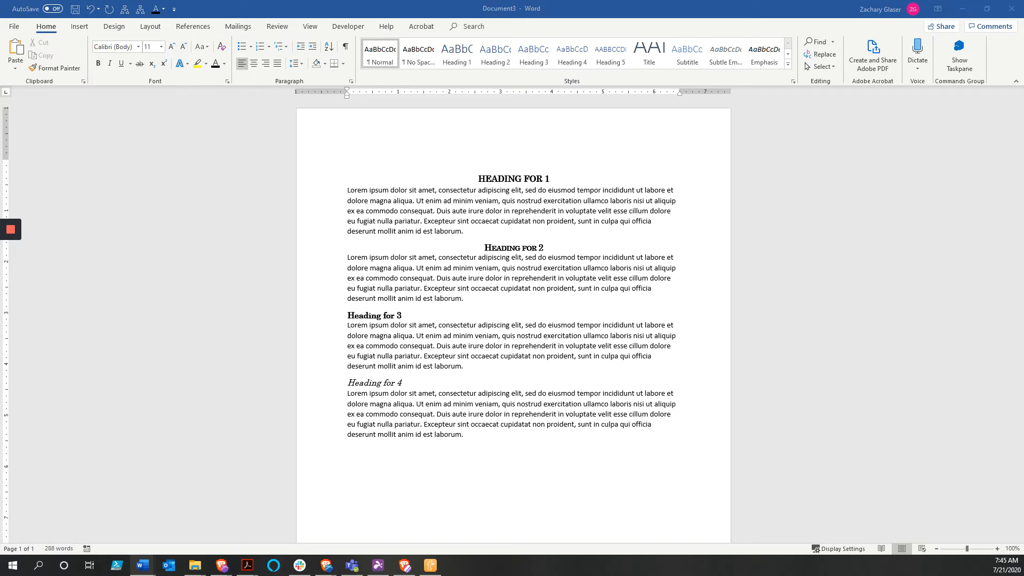
{"action": "left_click", "coordinate": [471, 436]}
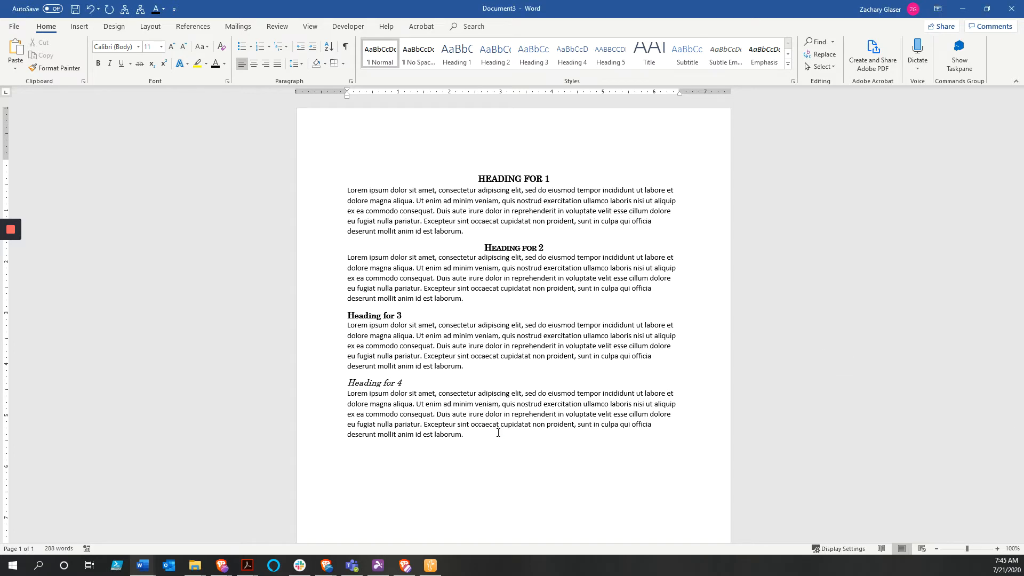
{"action": "type", "text": "TN Rules of Civil Procedure"}
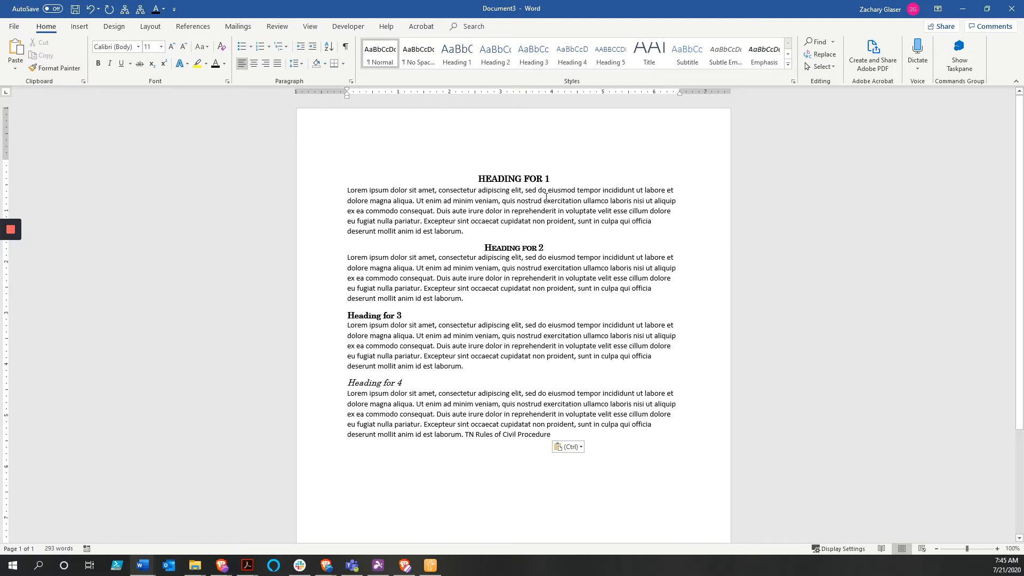
Step: Update the Heading 1 and Heading 2 styles to match the formatting of the "Heading for 1" and "Heading for 2" lines
{"action": "left_click", "coordinate": [510, 180]}
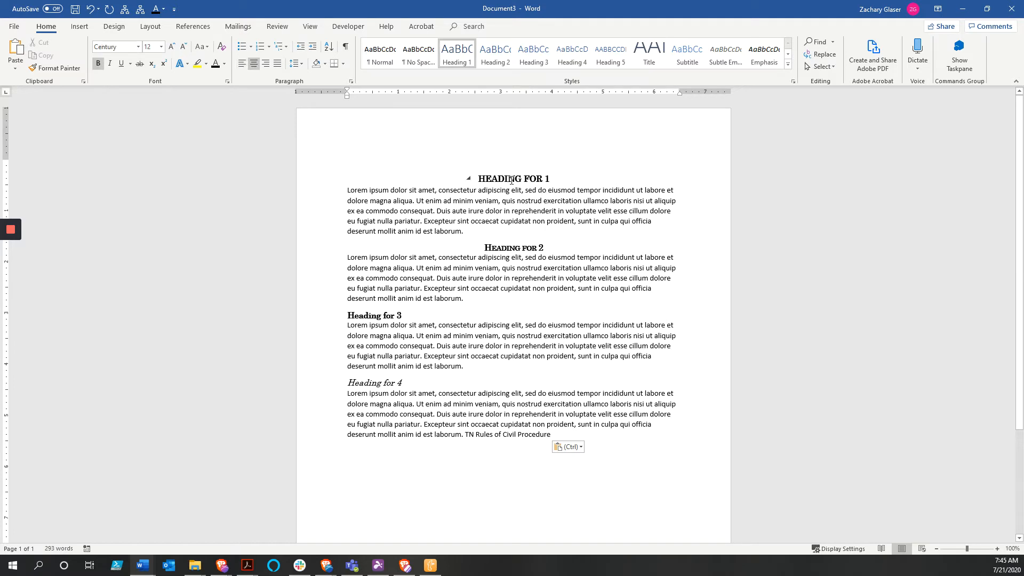
{"action": "right_click", "coordinate": [456, 56]}
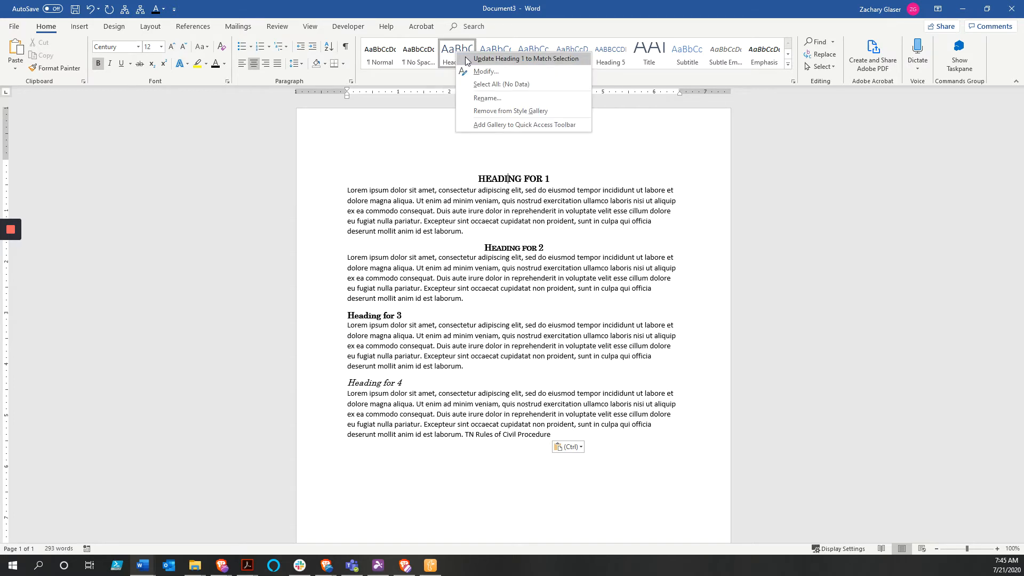
{"action": "left_click", "coordinate": [465, 57]}
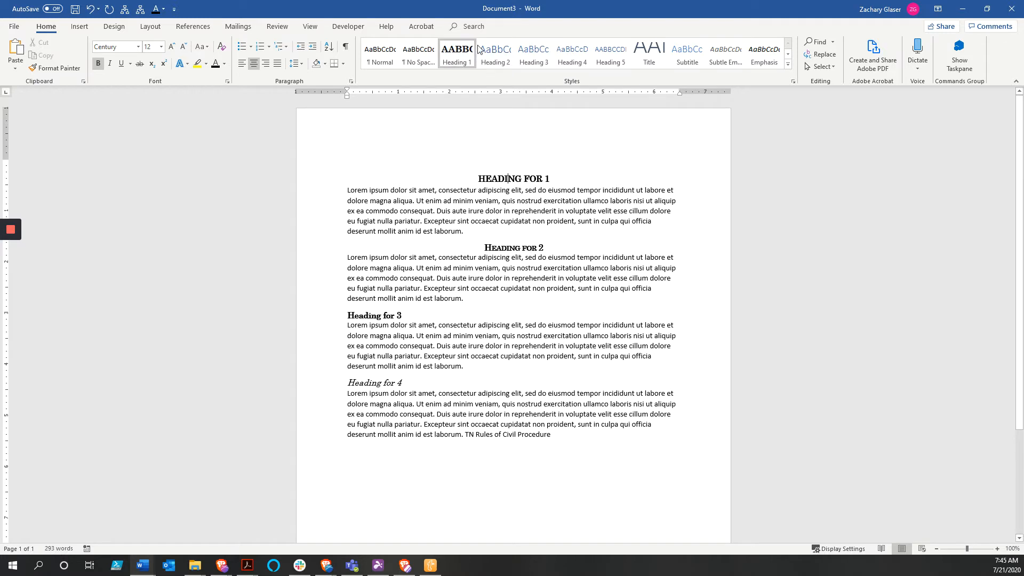
{"action": "left_click", "coordinate": [517, 244]}
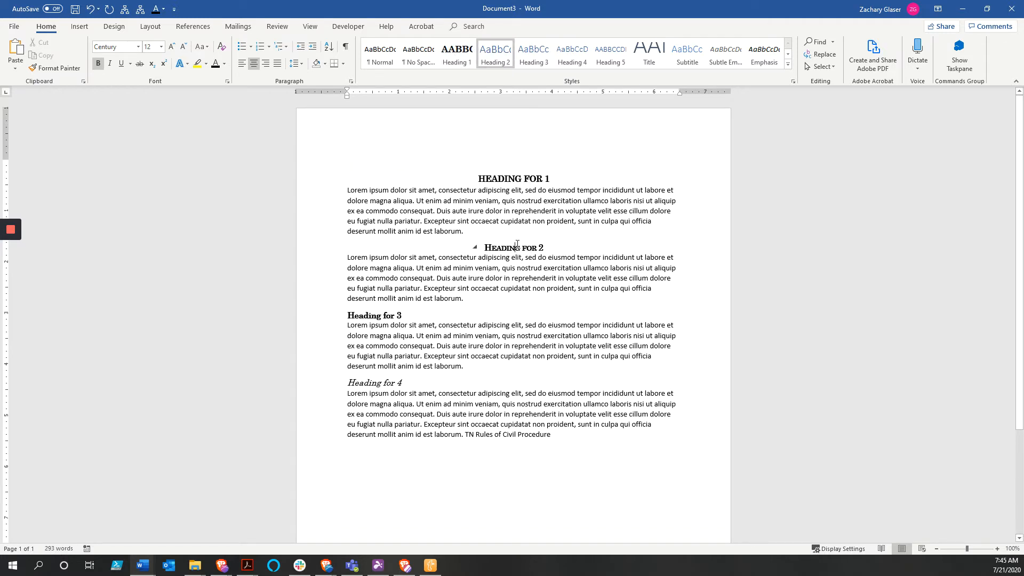
{"action": "right_click", "coordinate": [502, 58]}
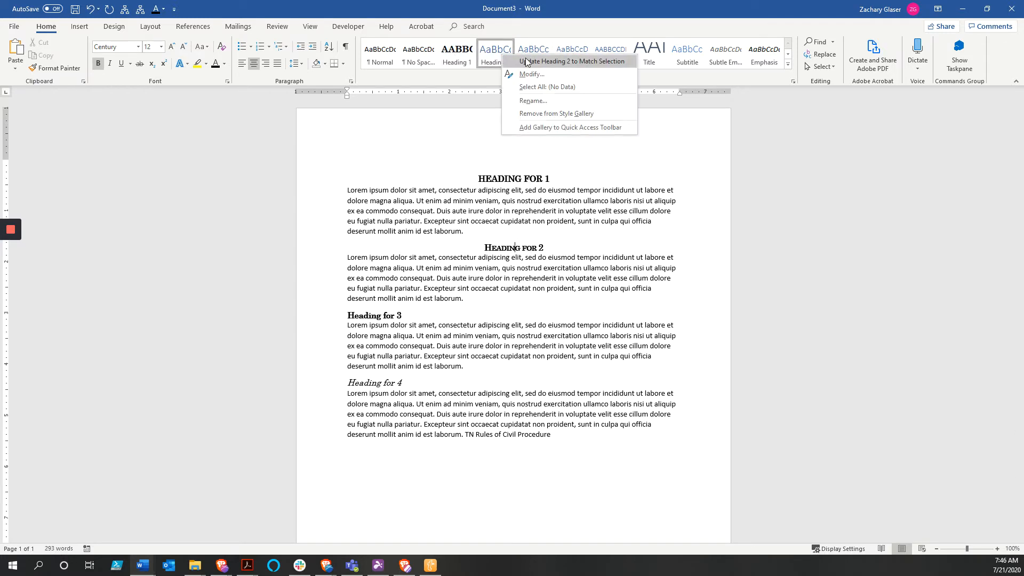
{"action": "left_click", "coordinate": [526, 61]}
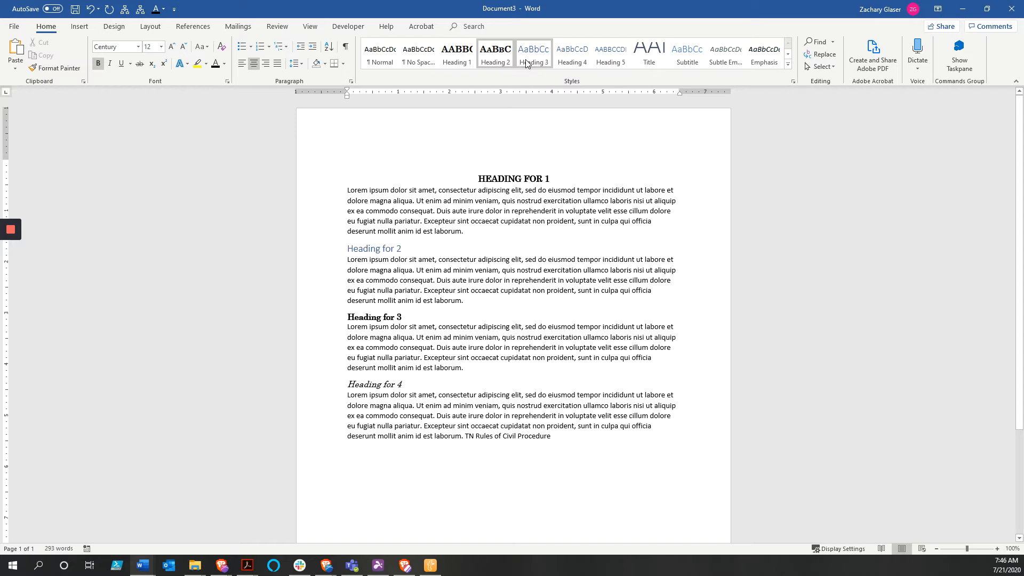
Step: Update the Heading 3 and Heading 4 styles to match the formatting of the "Heading for 3" and "Heading for 4" lines
{"action": "left_click", "coordinate": [382, 316]}
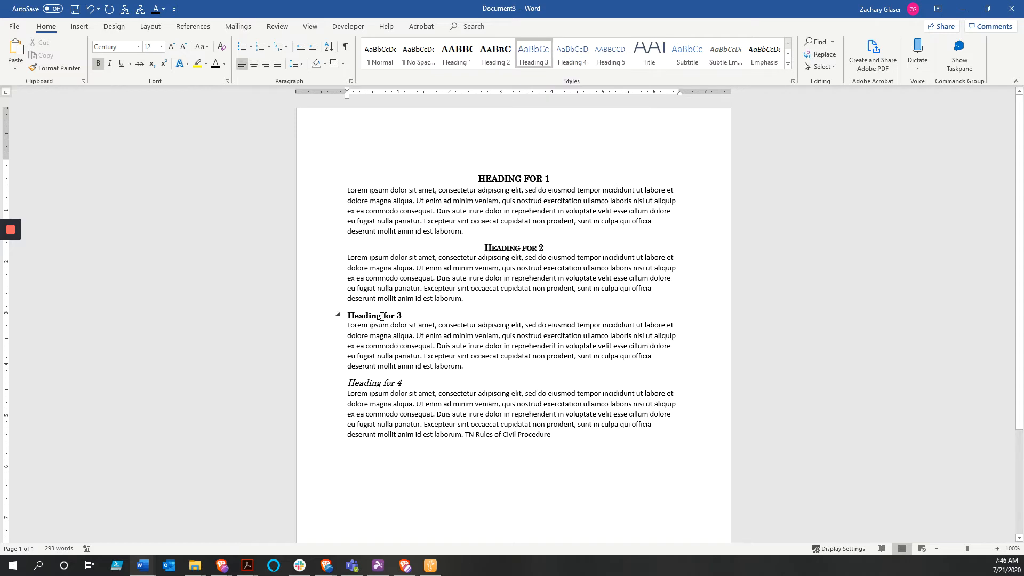
{"action": "right_click", "coordinate": [545, 52]}
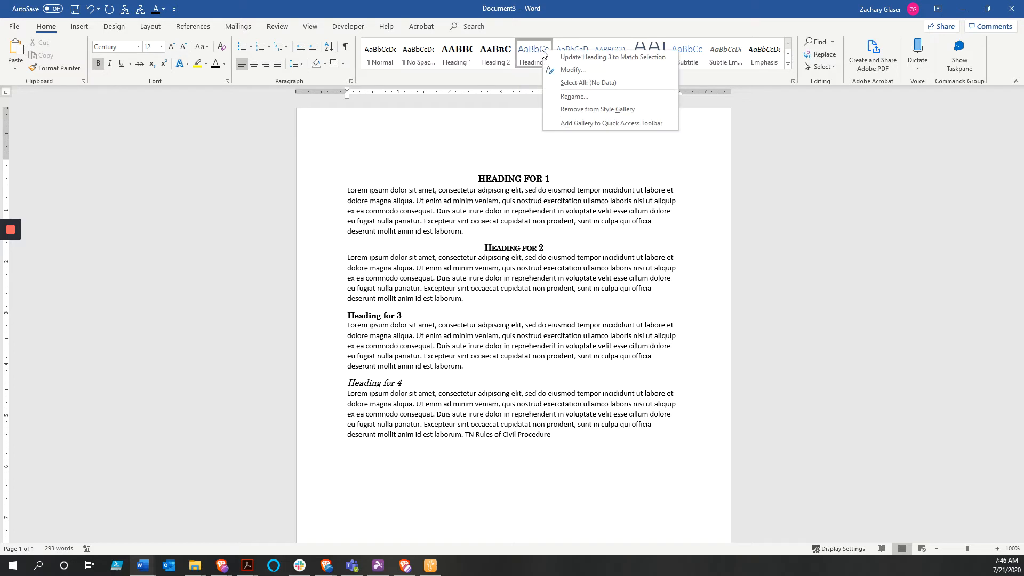
{"action": "left_click", "coordinate": [577, 58]}
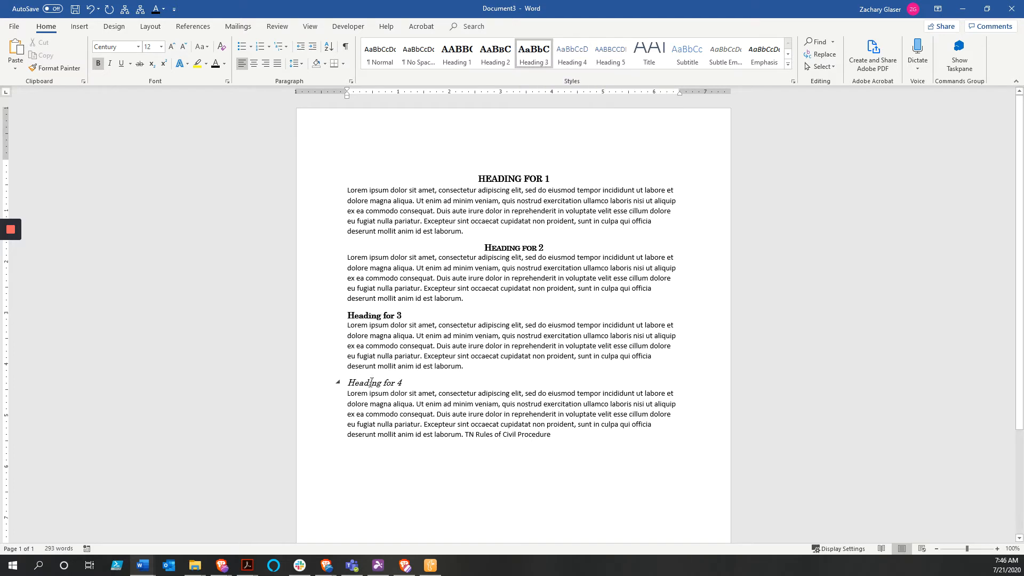
{"action": "left_click", "coordinate": [371, 383]}
{"action": "right_click", "coordinate": [572, 58]}
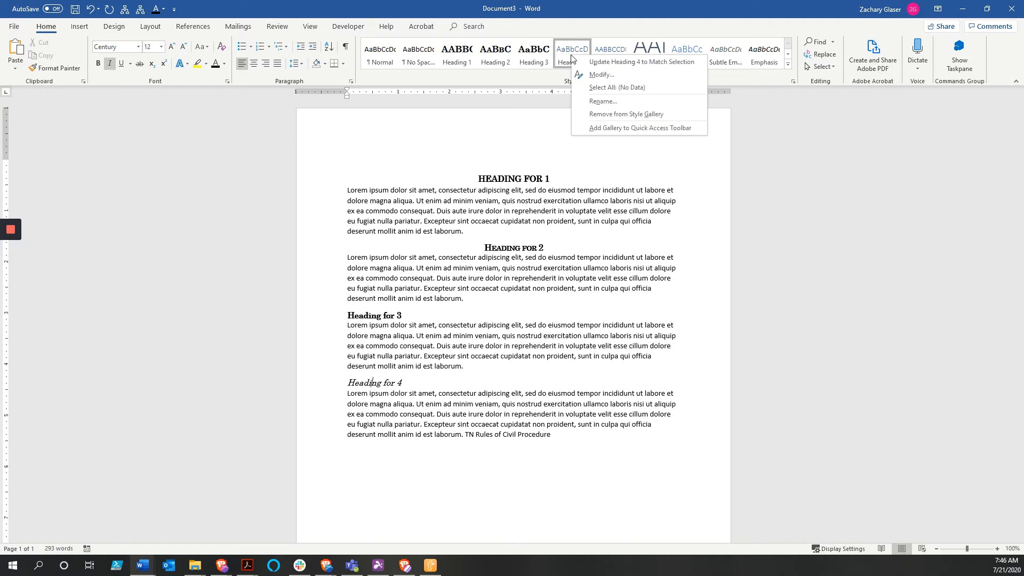
{"action": "left_click", "coordinate": [584, 63]}
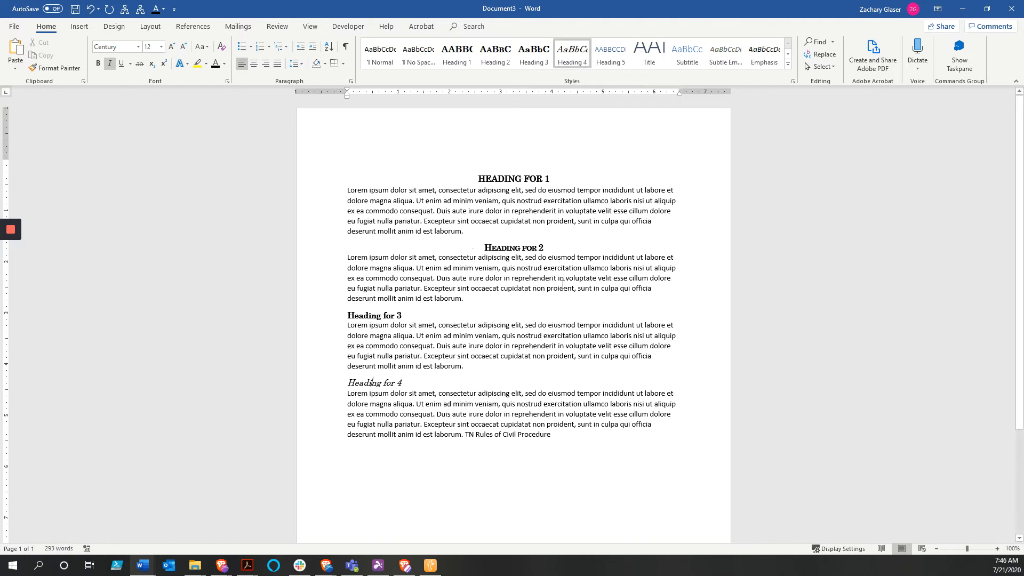
Step: Try the Normal style on the "Heading for 4" line and reapply the Heading 4 style
{"action": "left_click", "coordinate": [377, 63]}
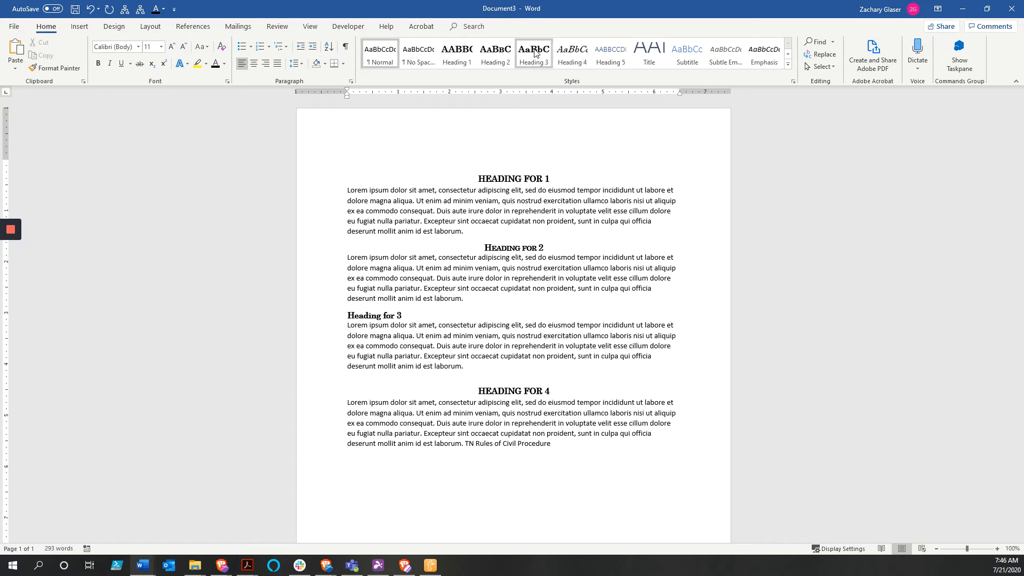
{"action": "left_click", "coordinate": [572, 58]}
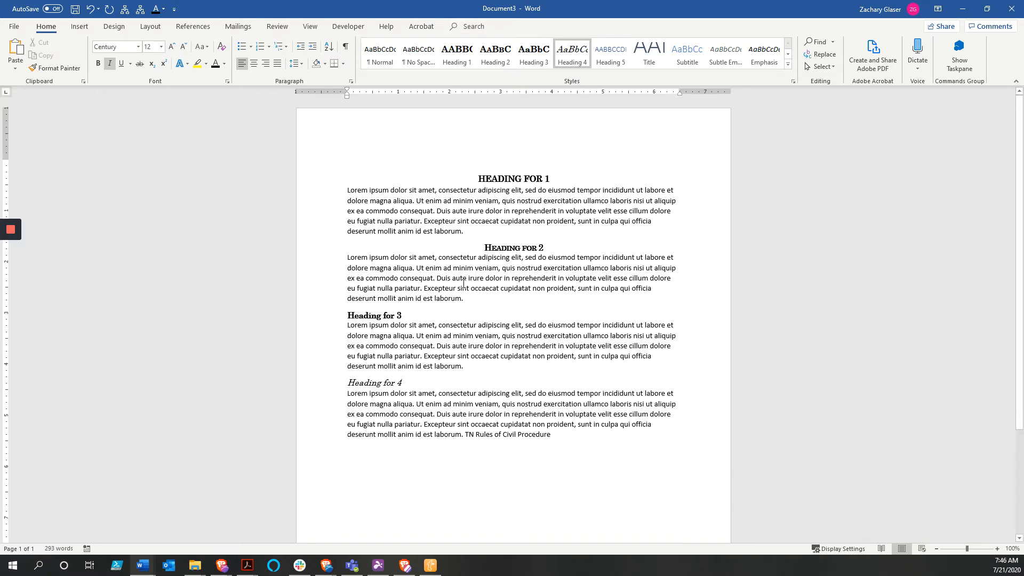
Step: Format the body paragraph under "Heading for 1" as Century 12 pt and update the Normal style to match it
{"action": "left_click", "coordinate": [403, 133]}
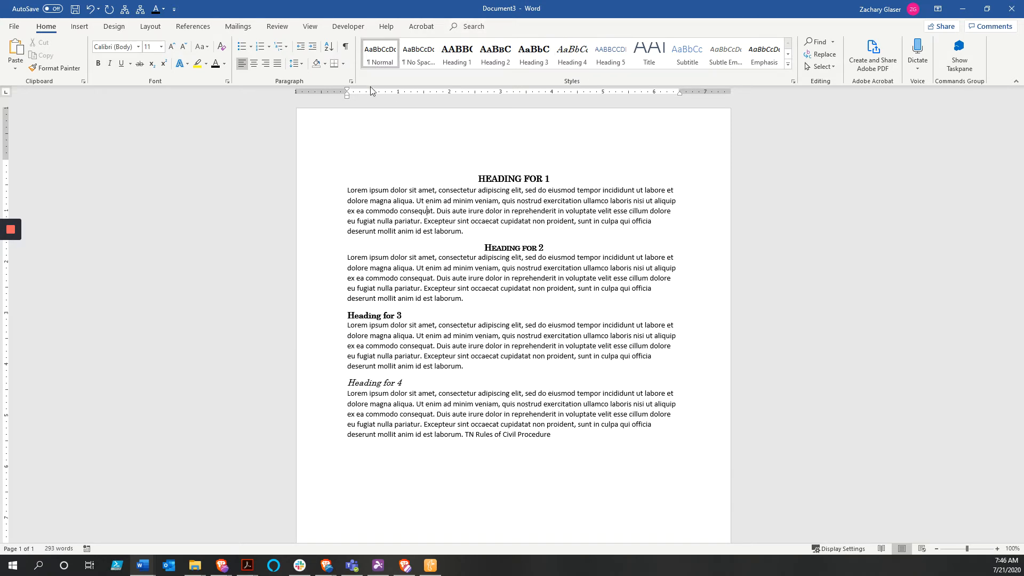
{"action": "left_click_drag", "start_coordinate": [463, 231], "coordinate": [348, 190]}
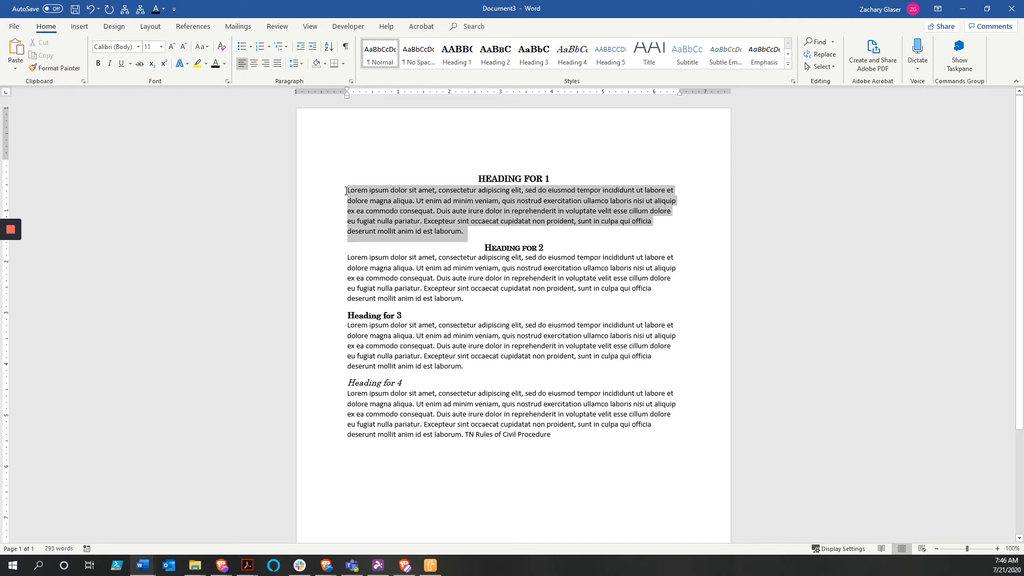
{"action": "left_click", "coordinate": [138, 46]}
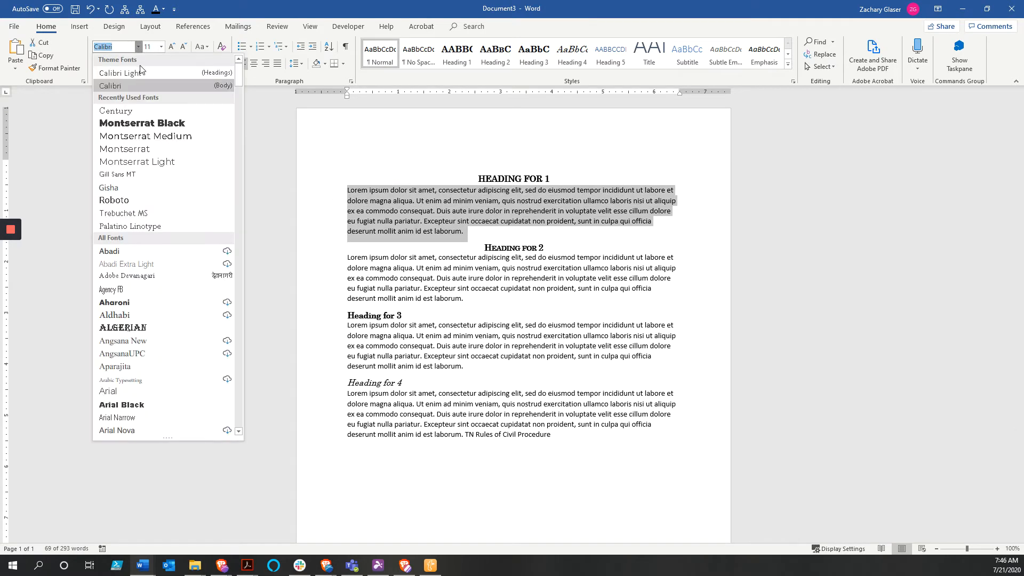
{"action": "left_click", "coordinate": [126, 119]}
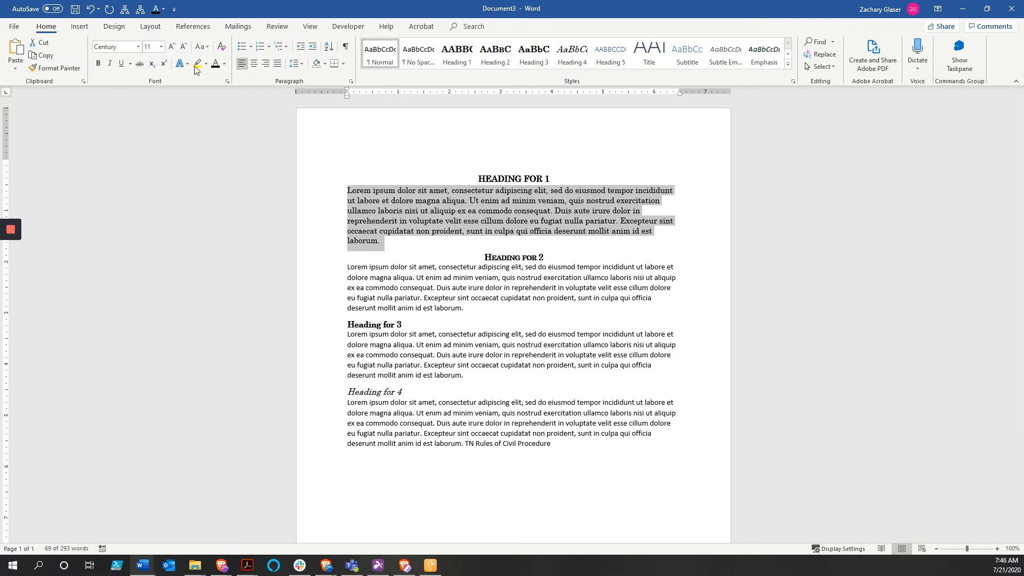
{"action": "left_click", "coordinate": [171, 47]}
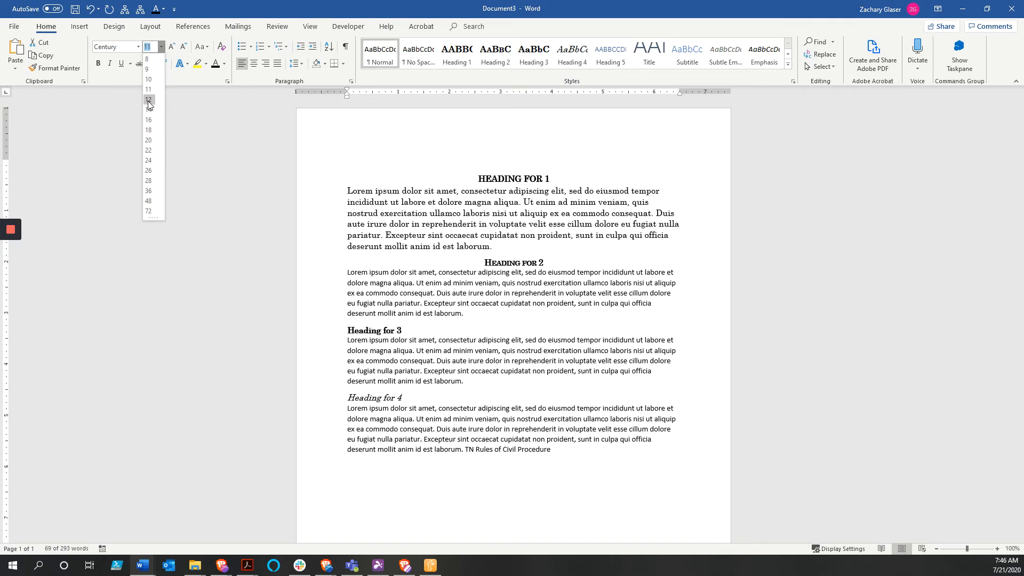
{"action": "right_click", "coordinate": [376, 54]}
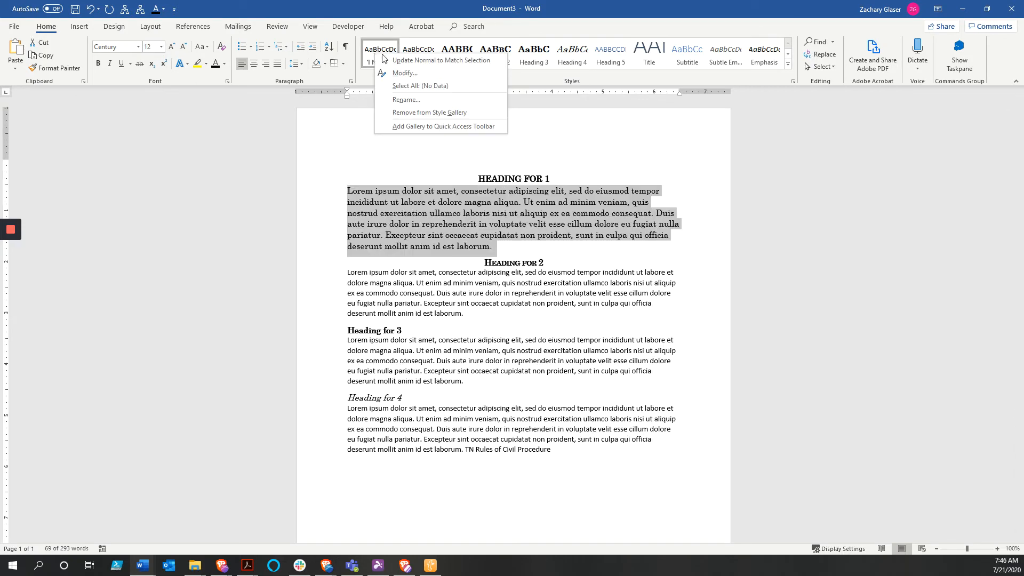
{"action": "left_click", "coordinate": [398, 59]}
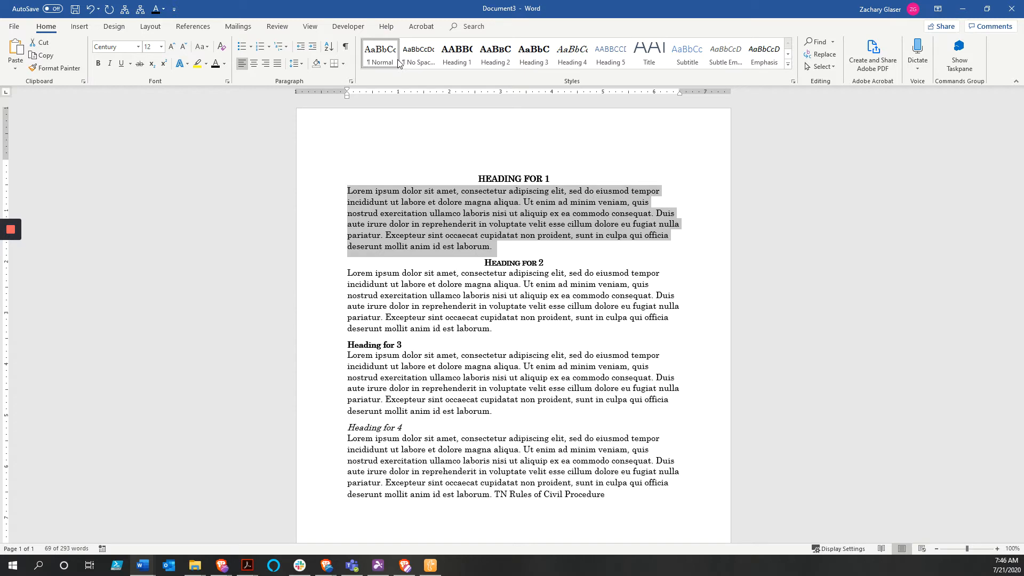
Step: Set the line spacing of the paragraph under "Heading for 1" to 1.5 and update the Normal style to match
{"action": "left_click", "coordinate": [295, 63]}
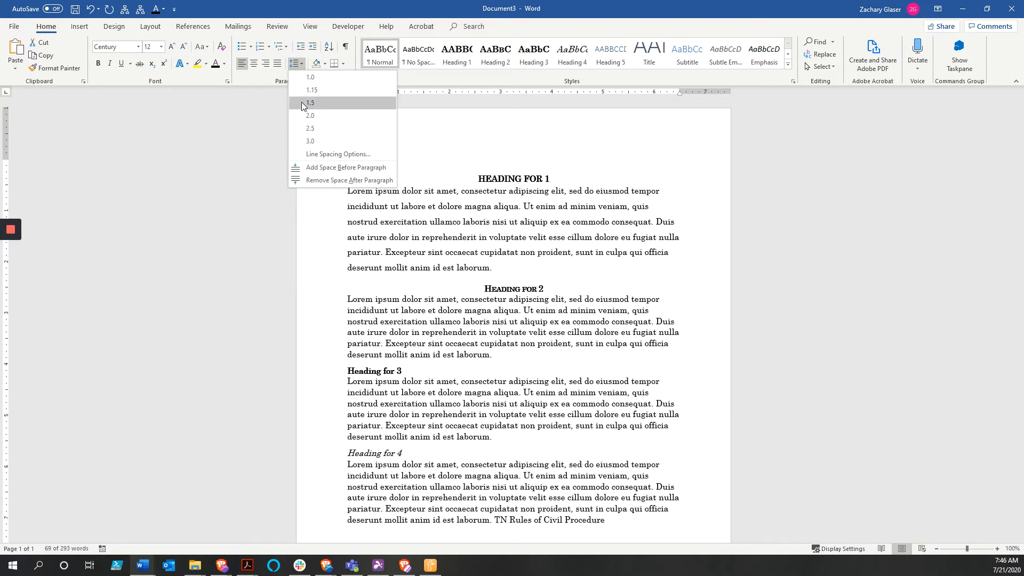
{"action": "left_click", "coordinate": [302, 102]}
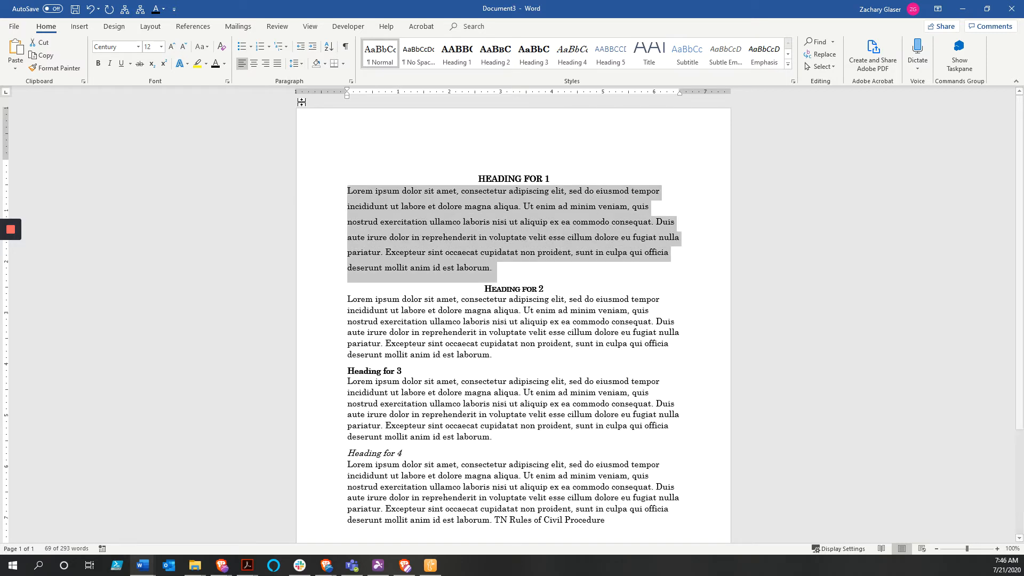
{"action": "right_click", "coordinate": [385, 53]}
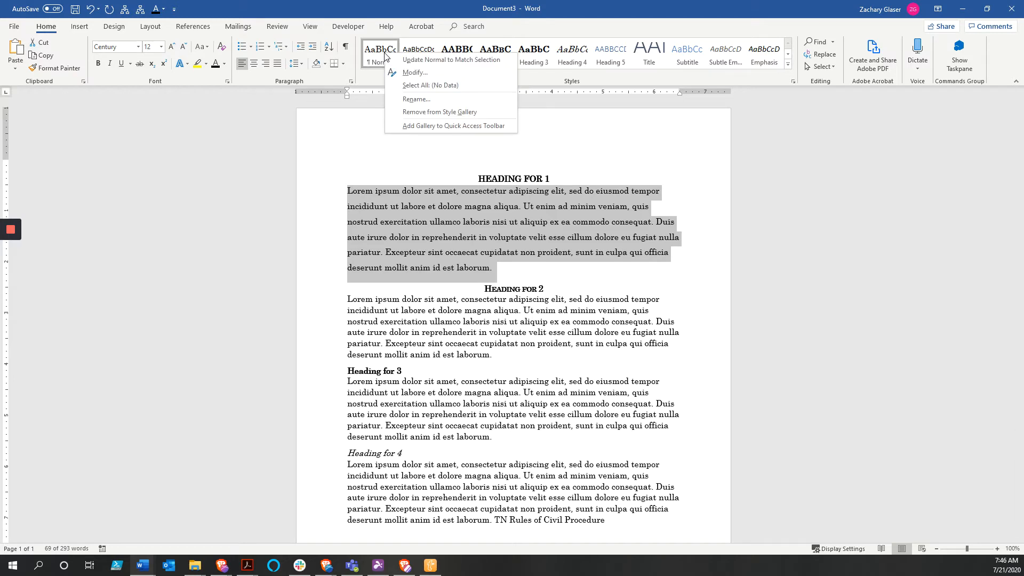
{"action": "left_click", "coordinate": [400, 59]}
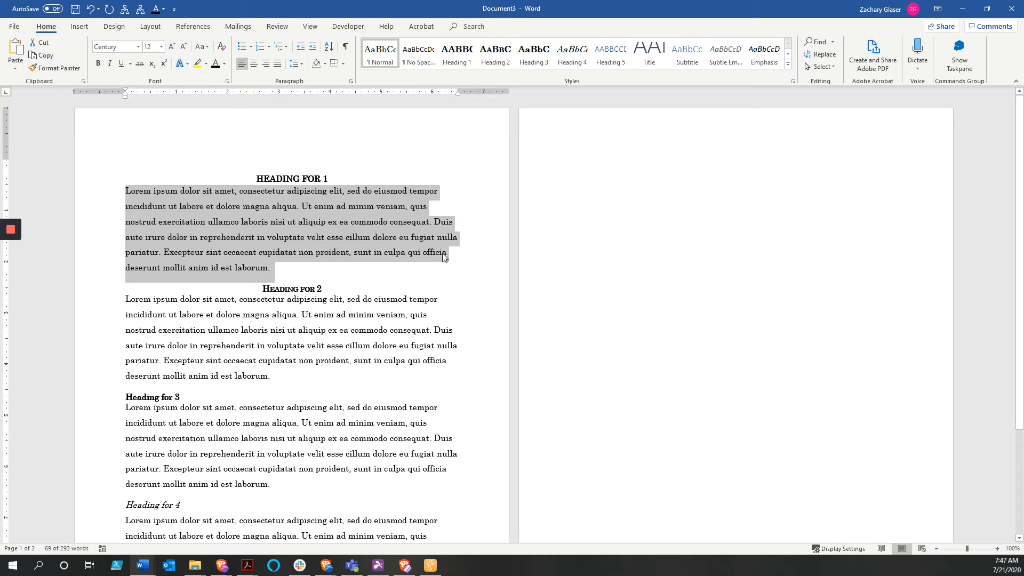
{"action": "scroll", "coordinate": [229, 326], "scroll_direction": "down", "scroll_amount": 3}
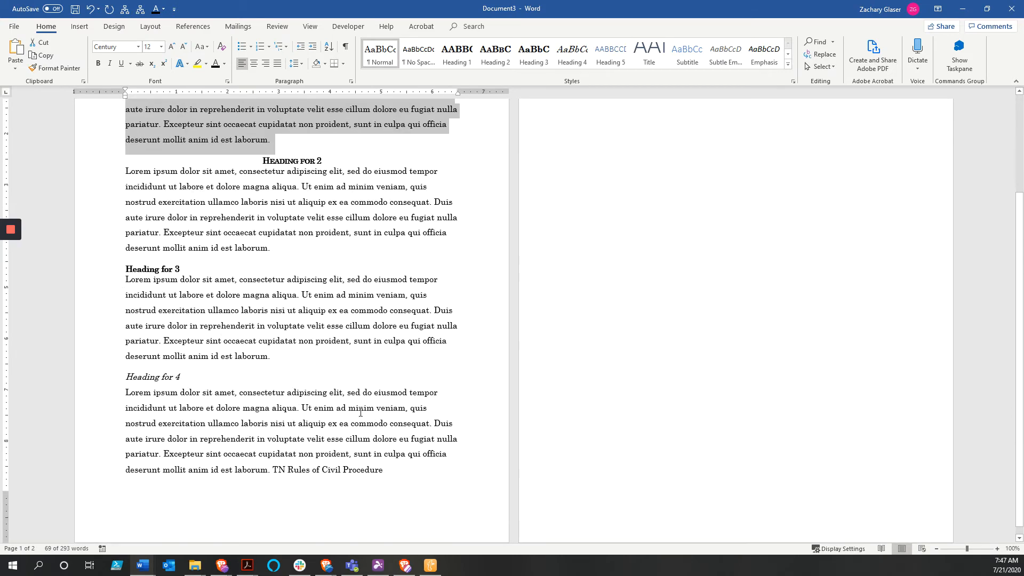
{"action": "scroll", "coordinate": [360, 233], "scroll_direction": "up", "scroll_amount": 2}
{"action": "scroll", "coordinate": [360, 233], "scroll_direction": "up", "scroll_amount": 1}
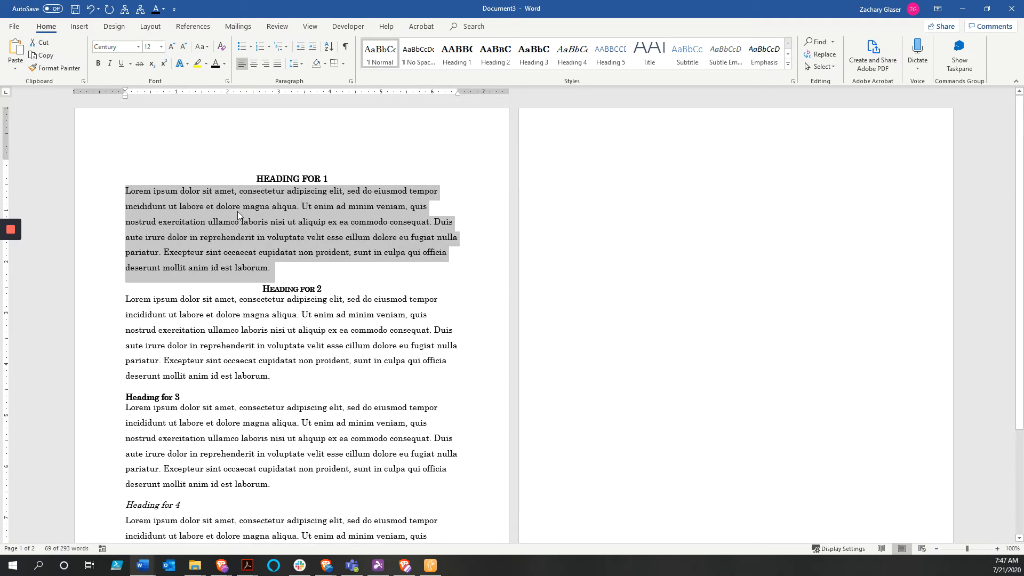
{"action": "left_click", "coordinate": [238, 211]}
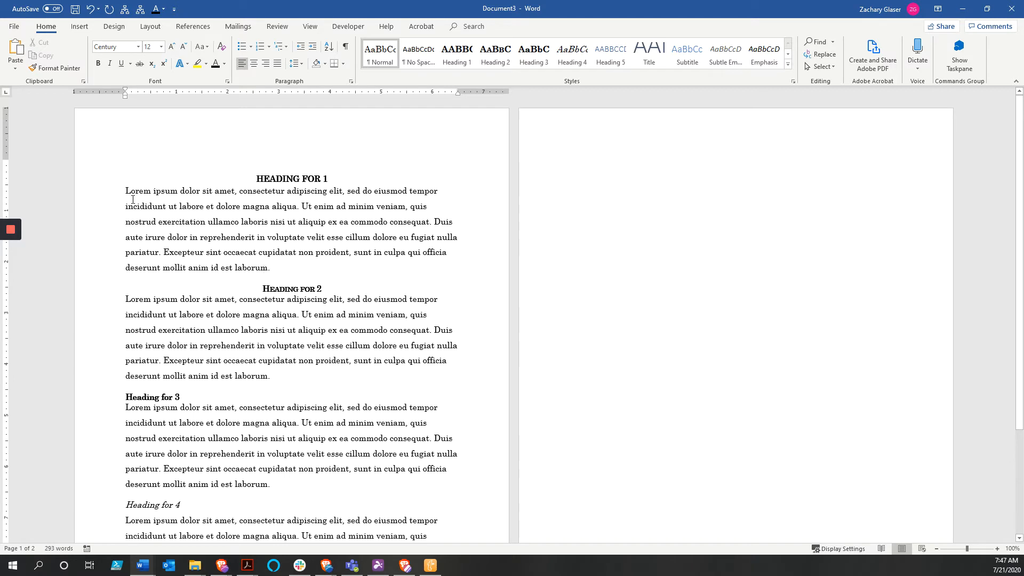
{"action": "right_click", "coordinate": [382, 54]}
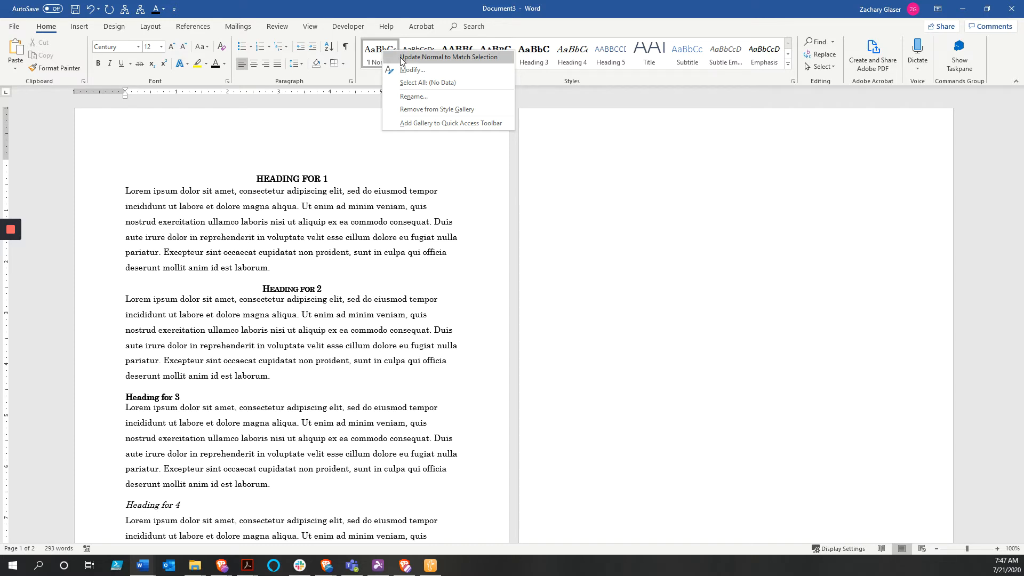
{"action": "left_click", "coordinate": [400, 57]}
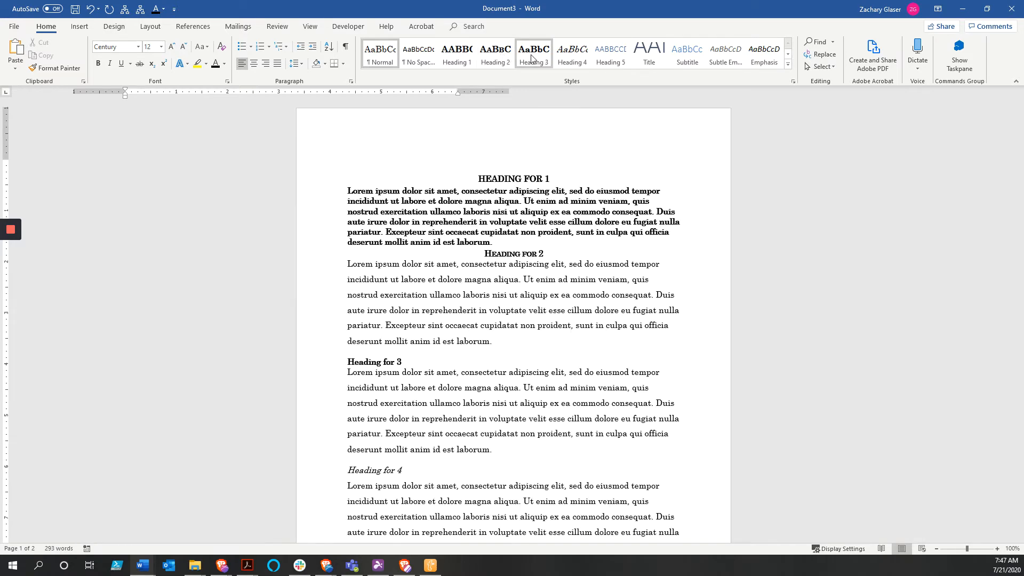
{"action": "left_click", "coordinate": [572, 53]}
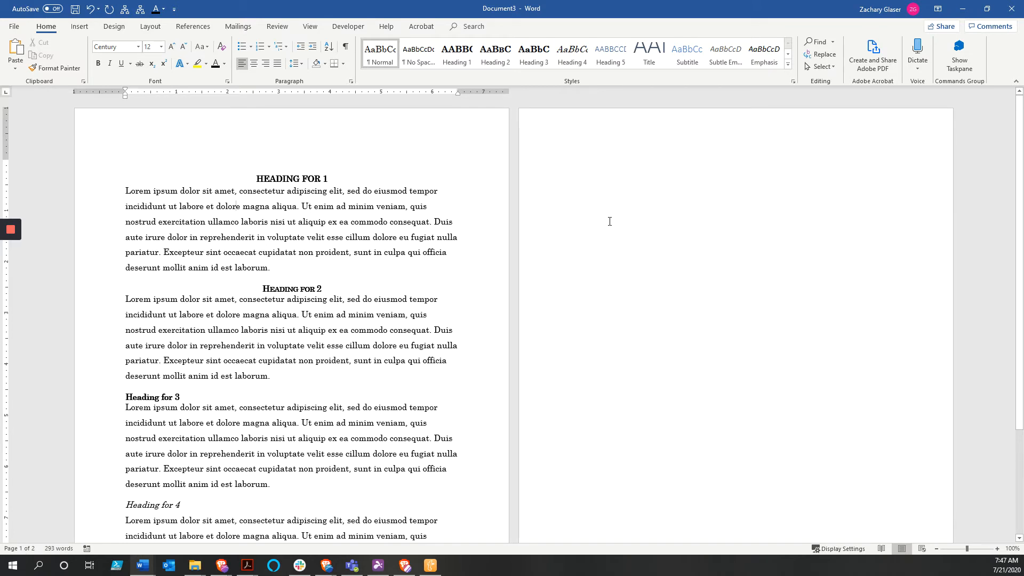
Step: Format the text "TN Rules of Civil Procedure" at the end of the last paragraph as bold small caps
{"action": "scroll", "coordinate": [362, 282], "scroll_direction": "down", "scroll_amount": 3}
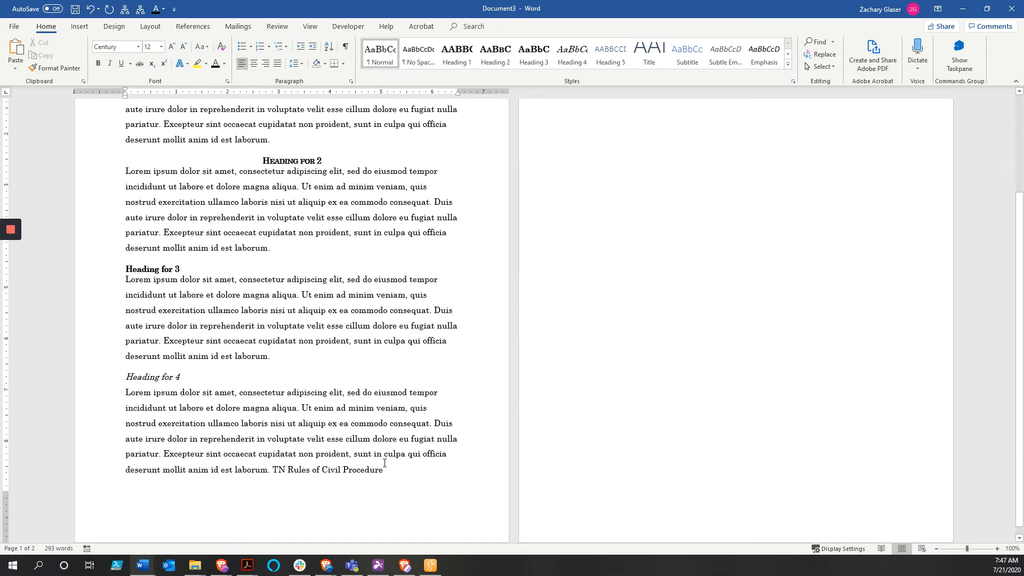
{"action": "left_click_drag", "start_coordinate": [377, 472], "coordinate": [274, 472]}
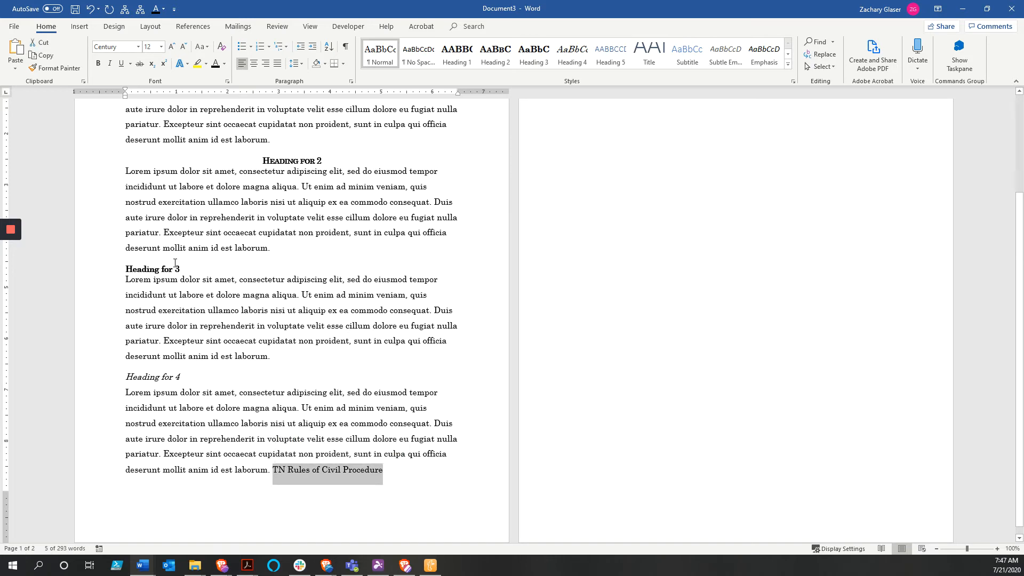
{"action": "left_click", "coordinate": [228, 82]}
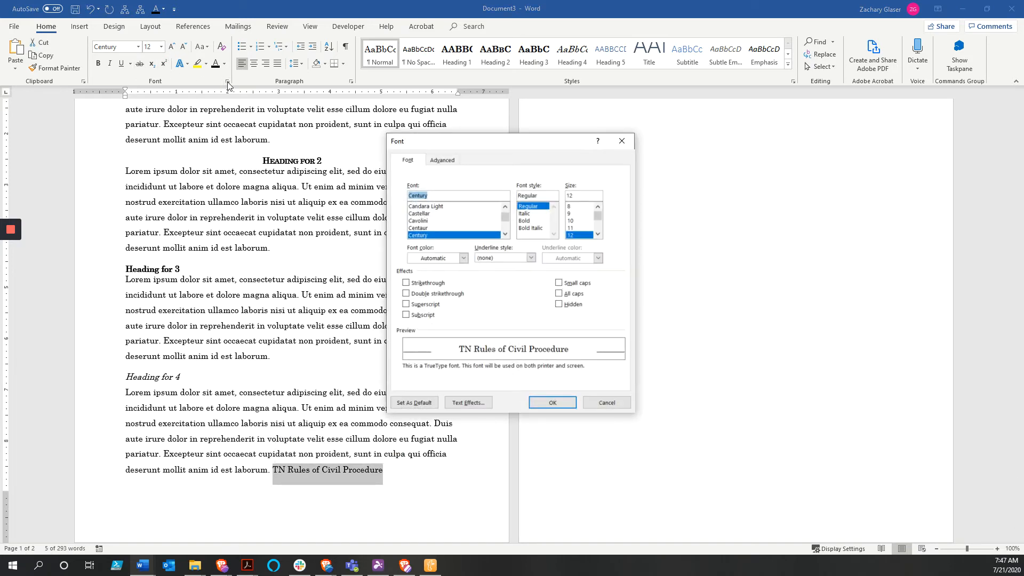
{"action": "left_click", "coordinate": [559, 283]}
{"action": "left_click", "coordinate": [530, 220]}
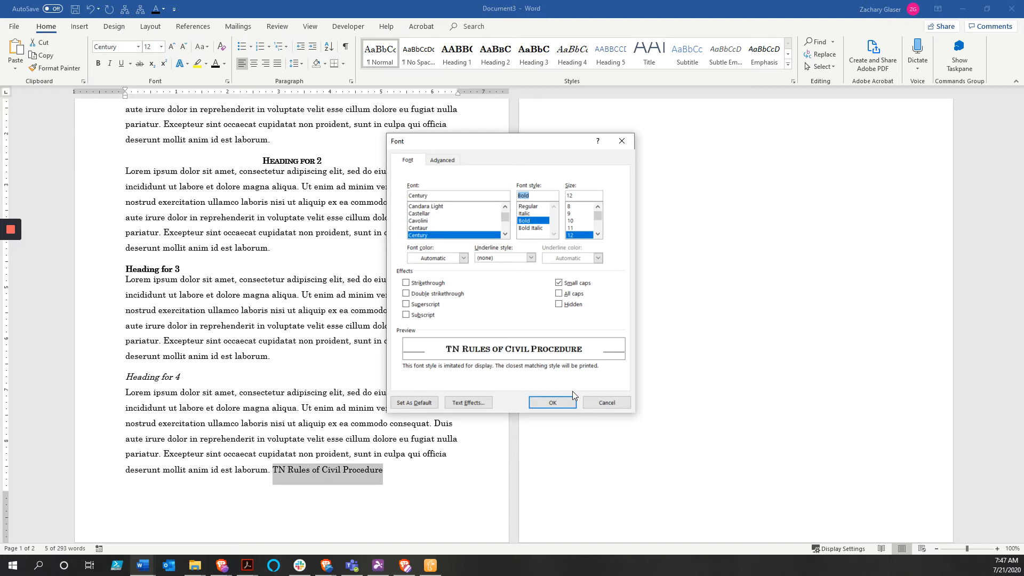
{"action": "left_click", "coordinate": [559, 403]}
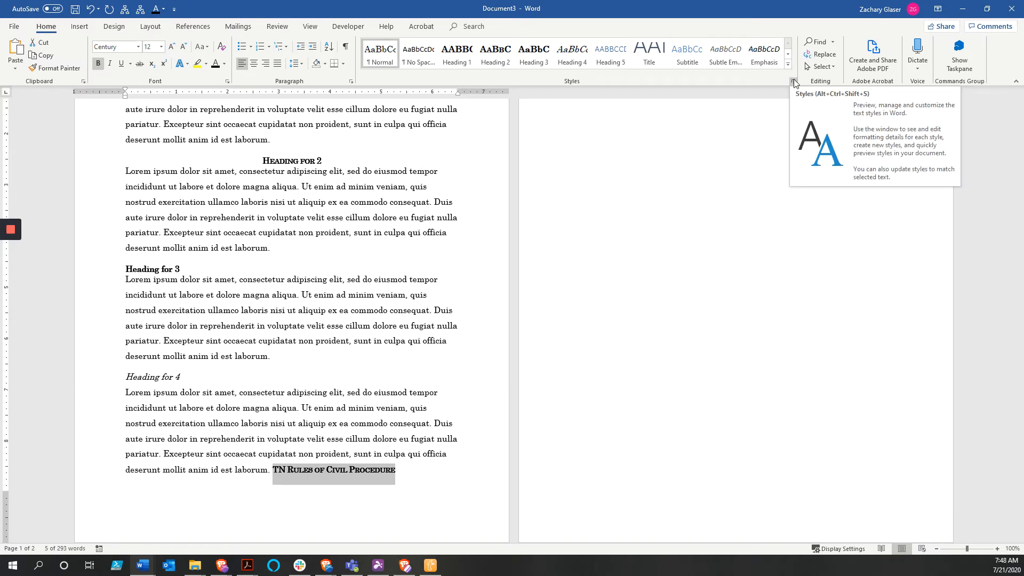
{"action": "left_click", "coordinate": [788, 59]}
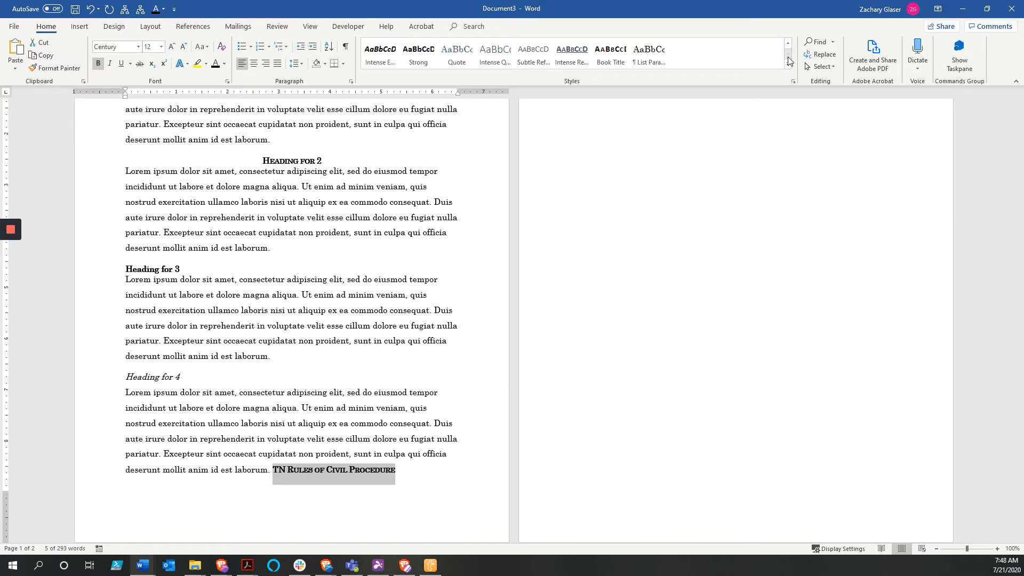
{"action": "left_click", "coordinate": [788, 42]}
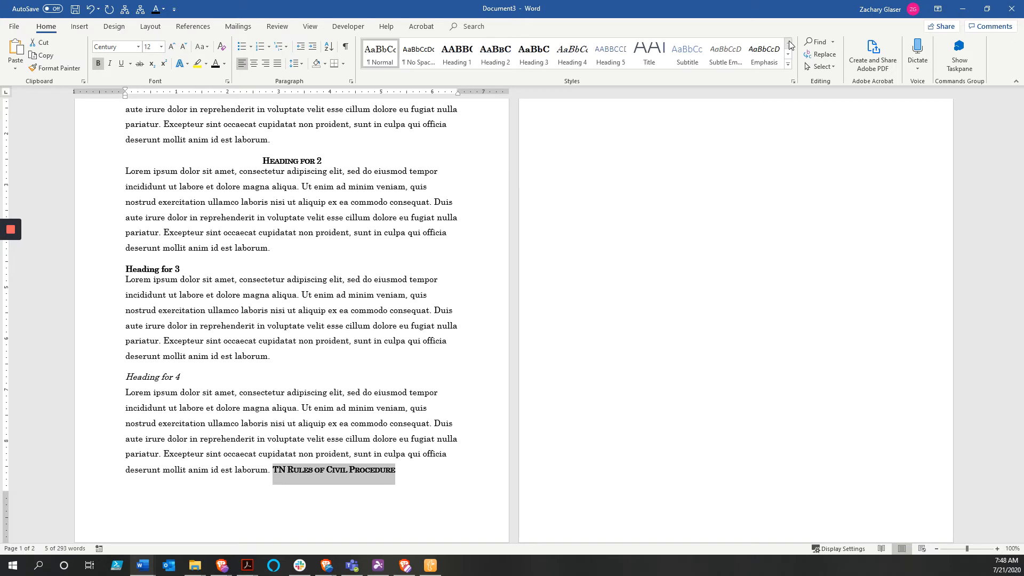
{"action": "left_click", "coordinate": [789, 64]}
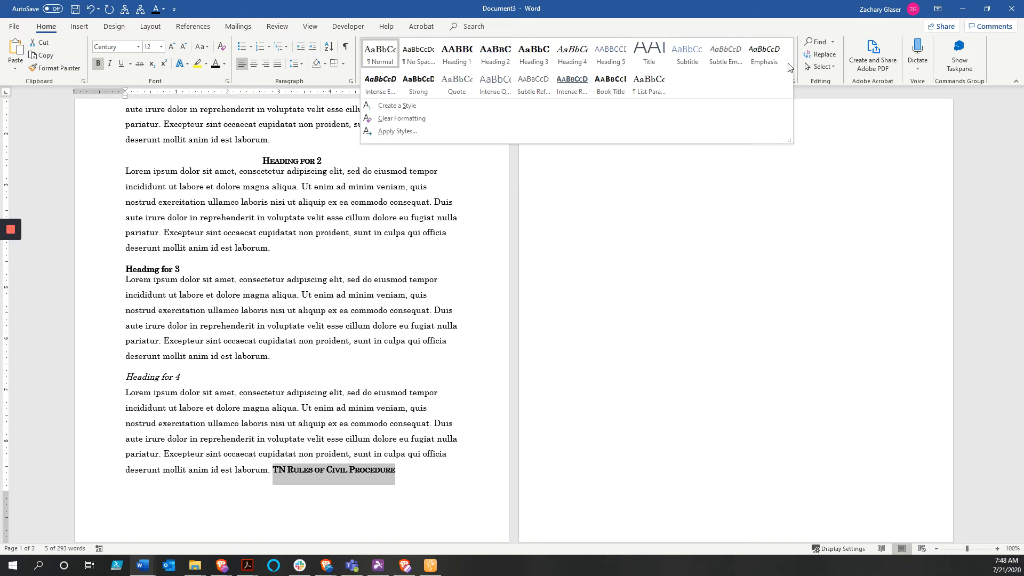
{"action": "left_click", "coordinate": [776, 27]}
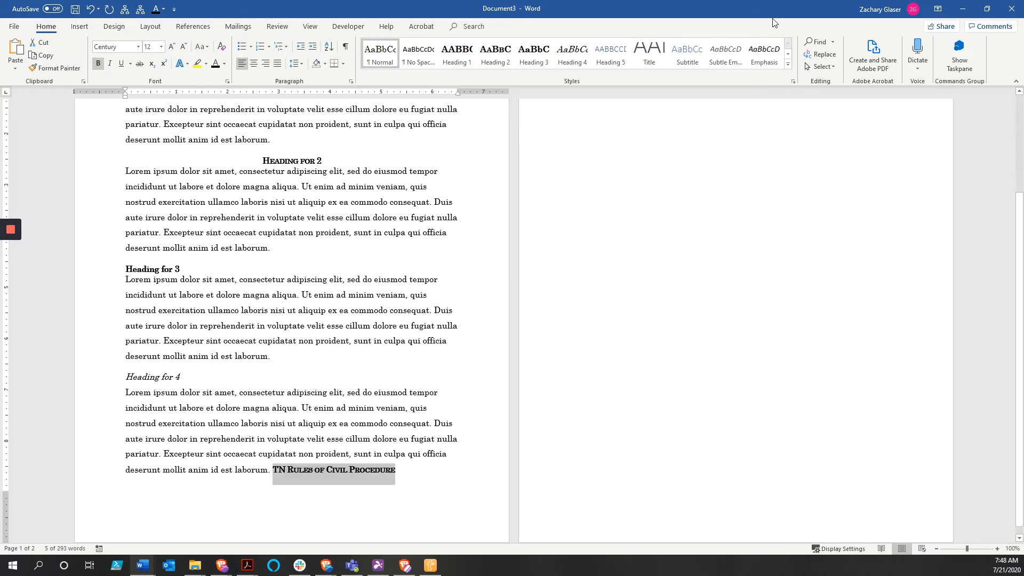
Step: Start creating a new style from the bold small-caps "TN Rules of Civil Procedure" text and open its full formatting settings
{"action": "left_click", "coordinate": [787, 64]}
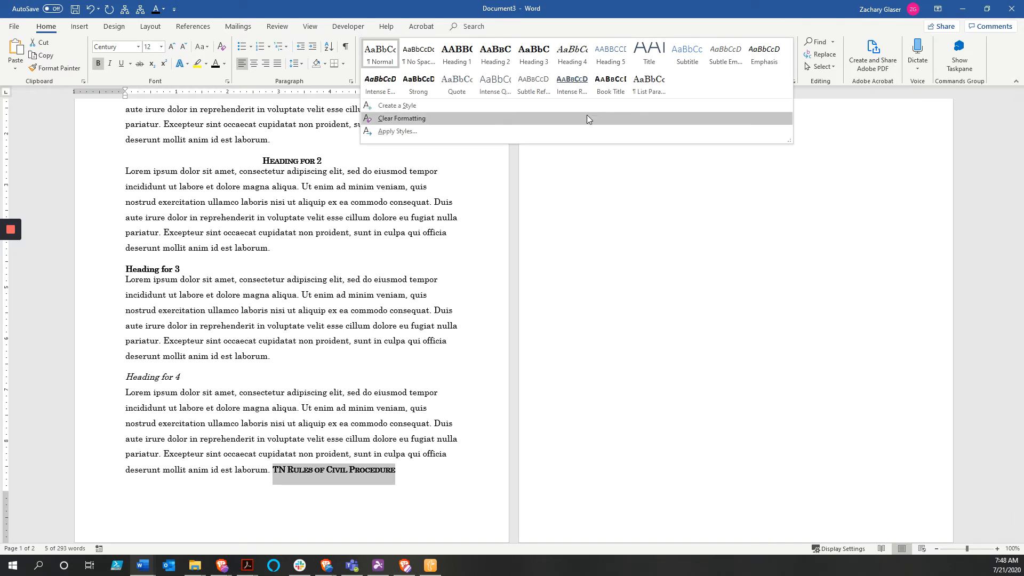
{"action": "left_click", "coordinate": [411, 107]}
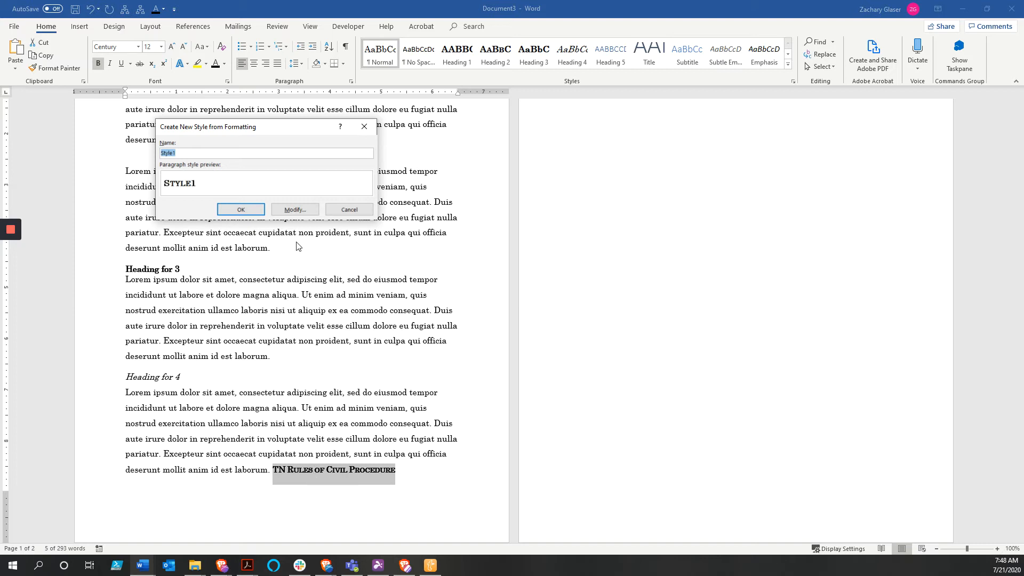
{"action": "left_click", "coordinate": [290, 211]}
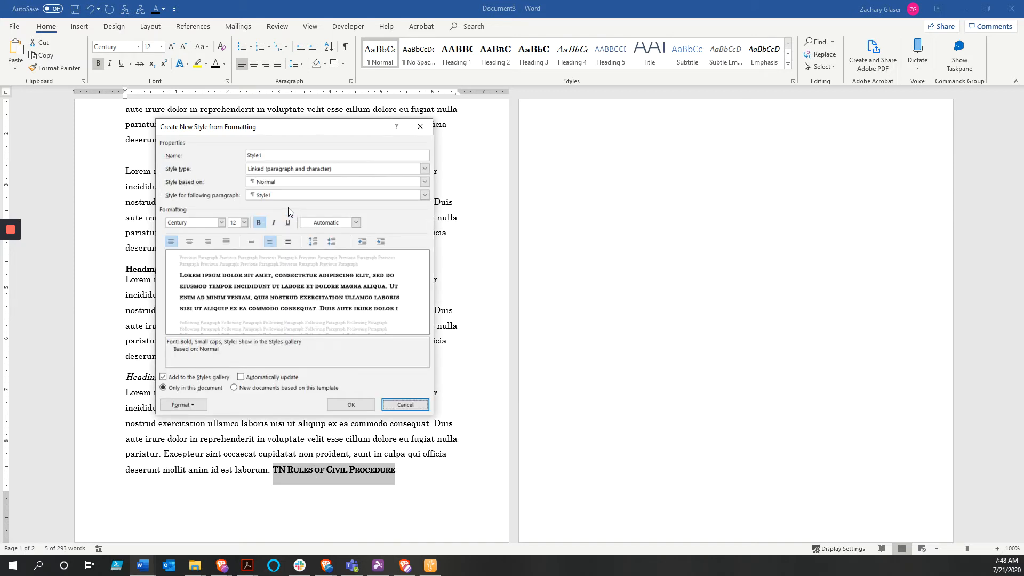
{"action": "left_click", "coordinate": [194, 406]}
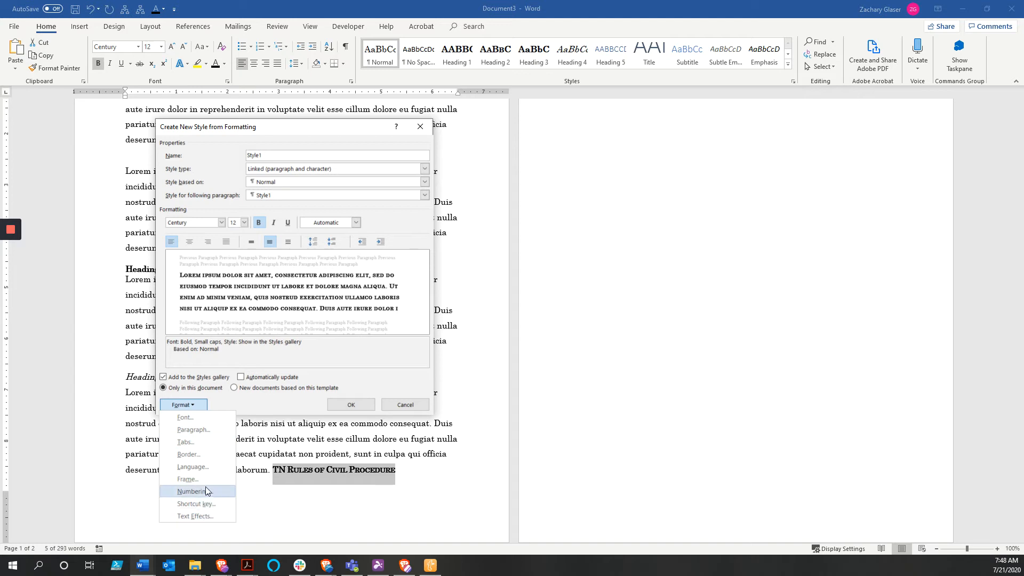
{"action": "left_click", "coordinate": [194, 406]}
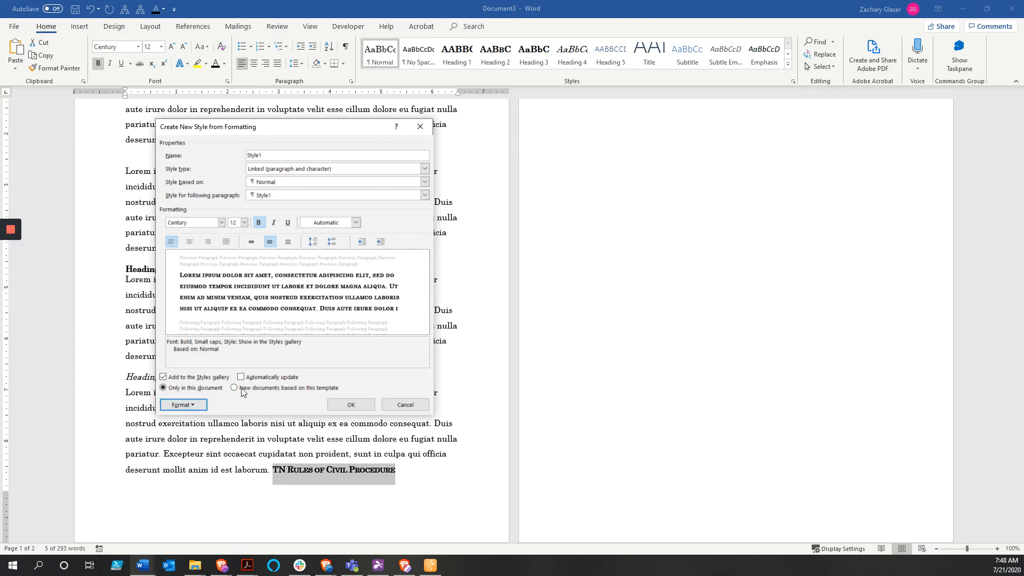
Step: Try to create the new style under the name "Citation"
{"action": "left_click", "coordinate": [273, 154]}
{"action": "double_click", "coordinate": [273, 155]}
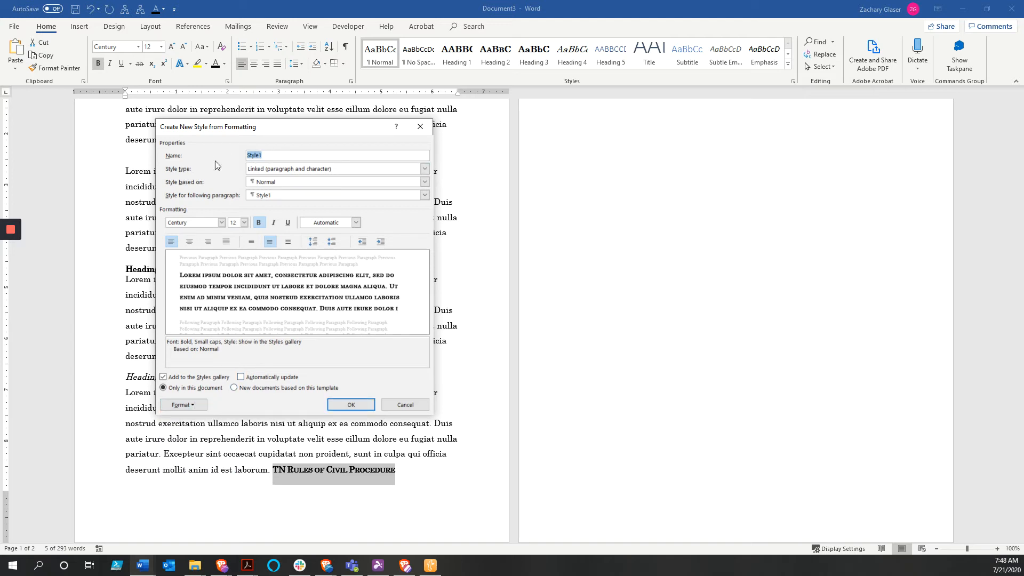
{"action": "type", "text": "Citation"}
{"action": "left_click", "coordinate": [343, 407]}
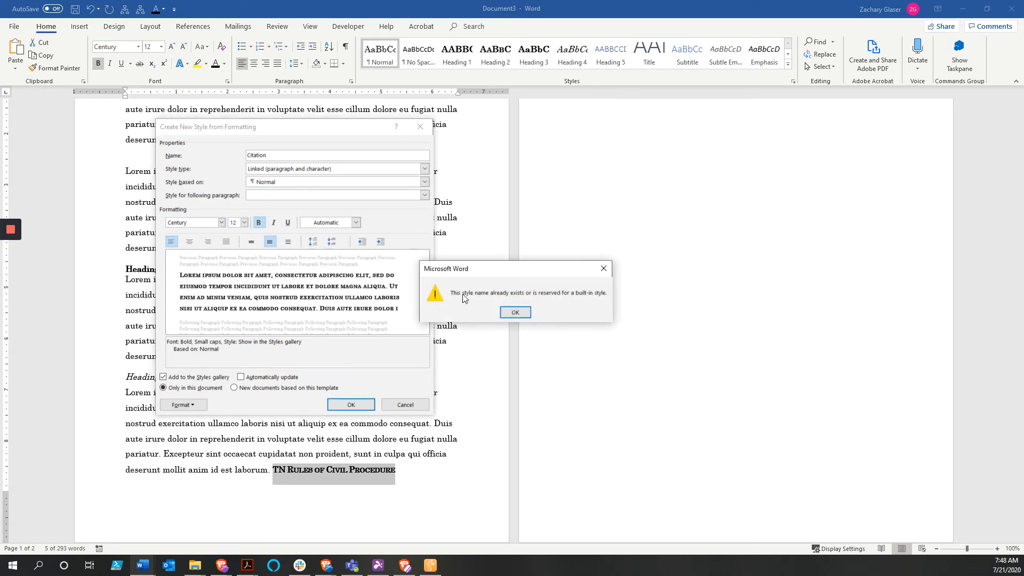
{"action": "left_click", "coordinate": [515, 313]}
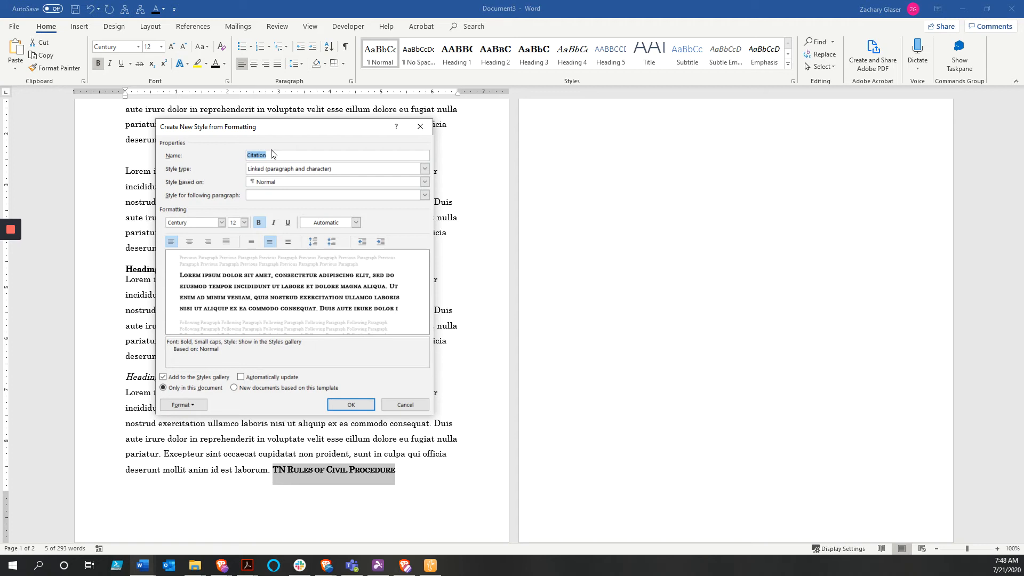
Step: Name the new style "Citation2" and create it
{"action": "type", "text": "Citatation2"}
{"action": "left_click", "coordinate": [343, 404]}
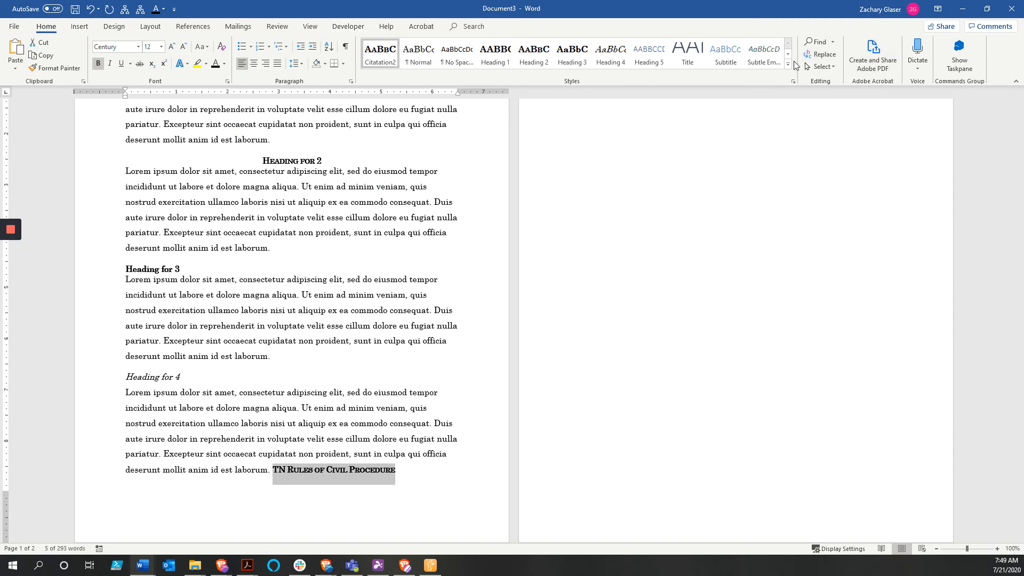
Step: Examine the style gallery, the Citation2 style's options, and the finished heading and body formatting throughout the document
{"action": "left_click", "coordinate": [787, 64]}
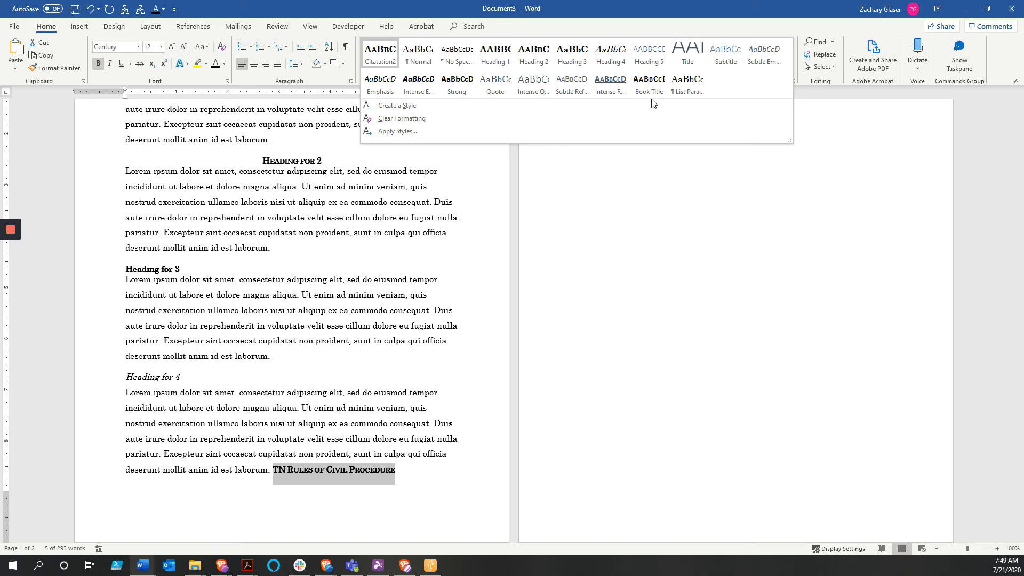
{"action": "left_click", "coordinate": [773, 27]}
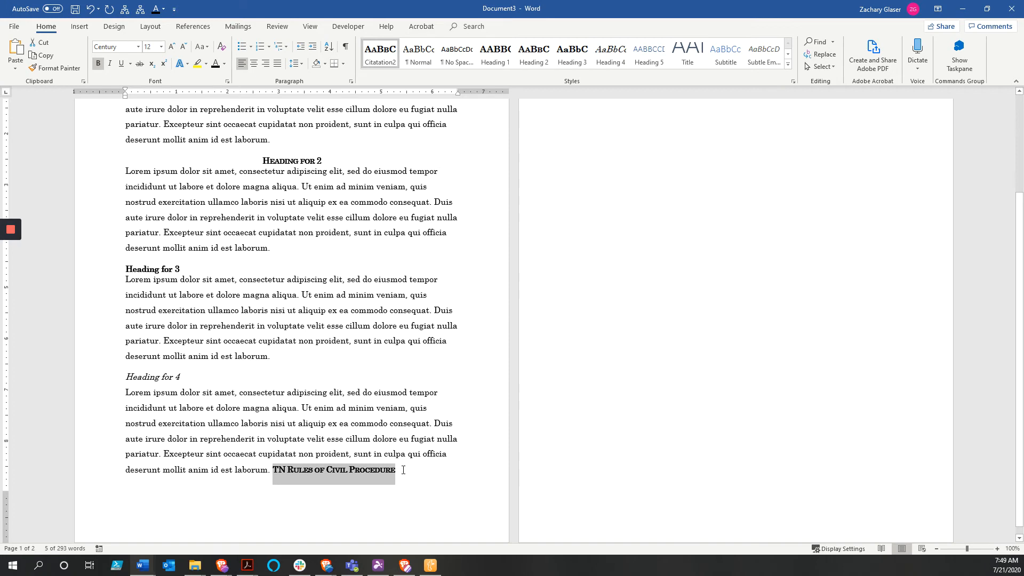
{"action": "key", "text": "Right"}
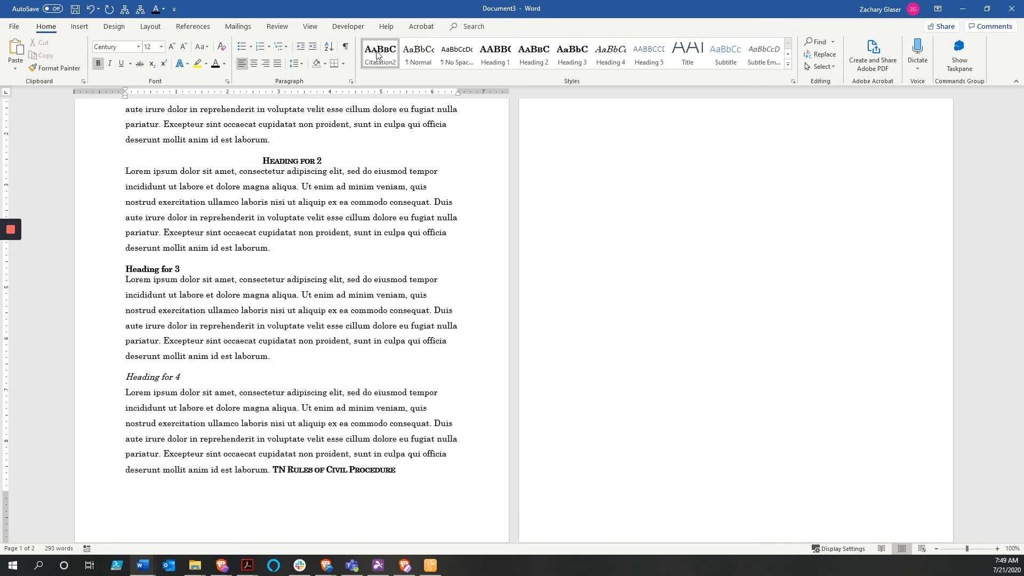
{"action": "right_click", "coordinate": [377, 53]}
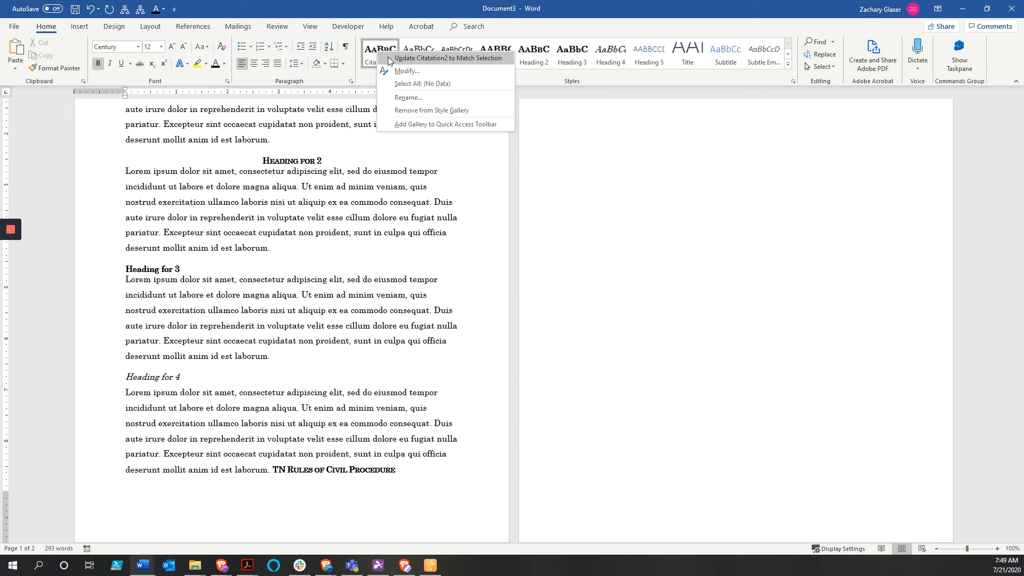
{"action": "left_click", "coordinate": [406, 468]}
{"action": "scroll", "coordinate": [414, 436], "scroll_direction": "up", "scroll_amount": 3}
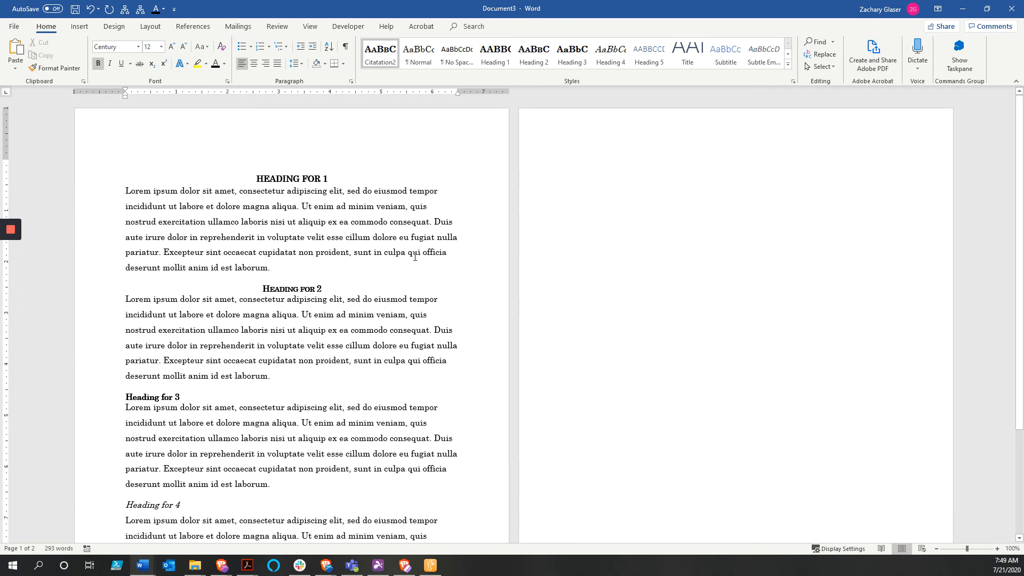
{"action": "scroll", "coordinate": [416, 258], "scroll_direction": "down", "scroll_amount": 1}
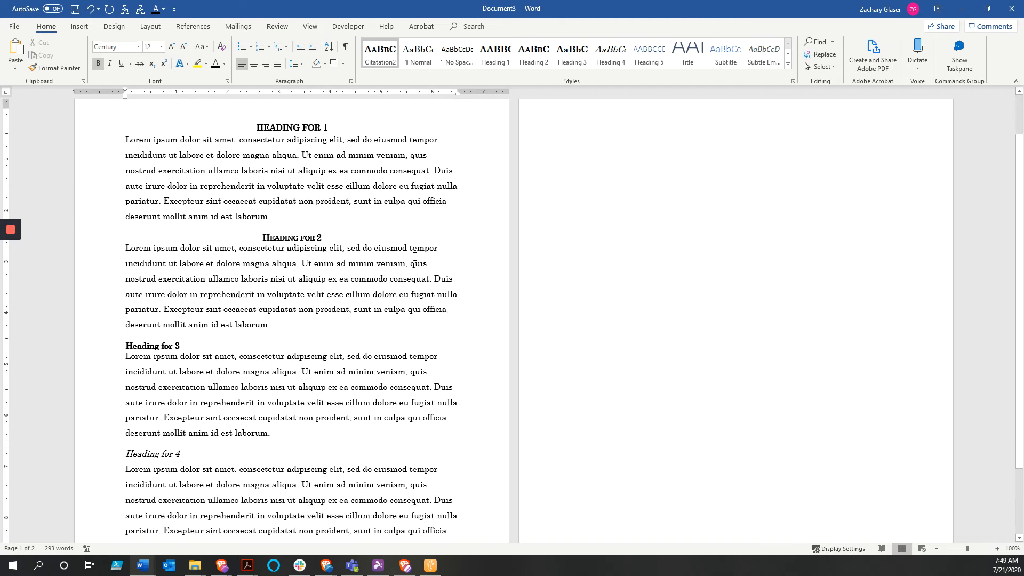
{"action": "scroll", "coordinate": [415, 257], "scroll_direction": "up", "scroll_amount": 1}
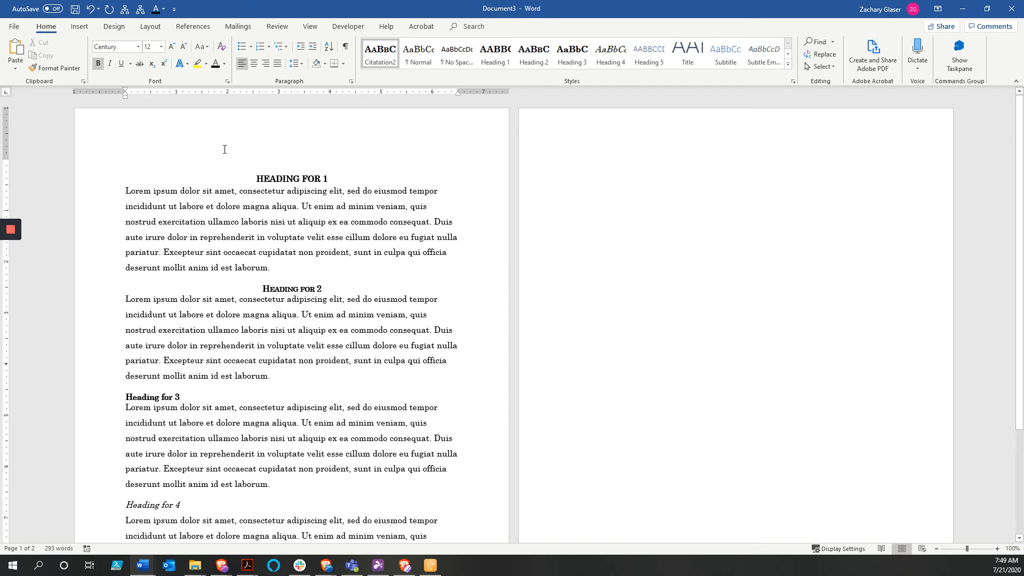
Step: Save the document's styles as a new style set named "Brief Example"
{"action": "left_click", "coordinate": [114, 28]}
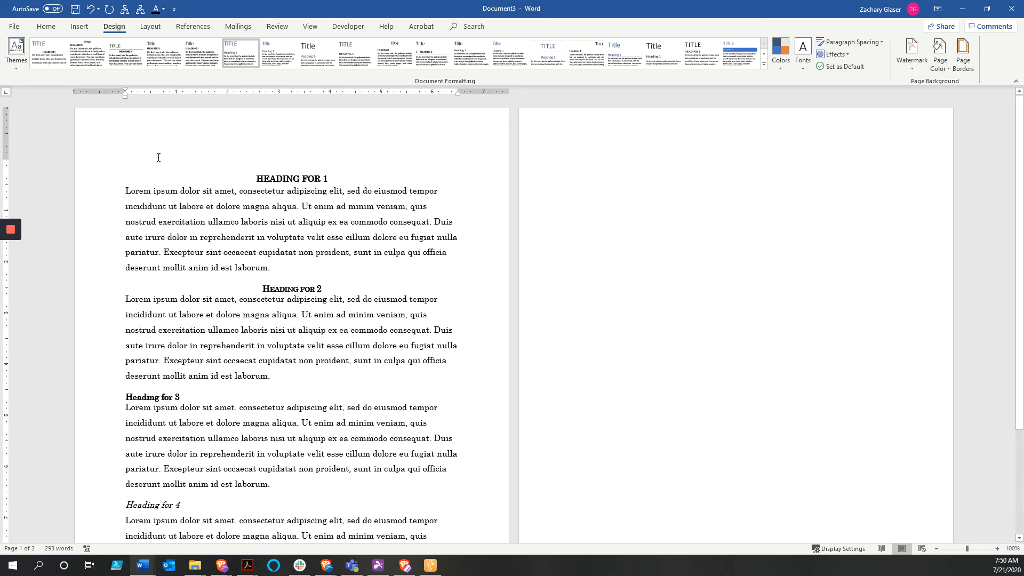
{"action": "left_click", "coordinate": [764, 64]}
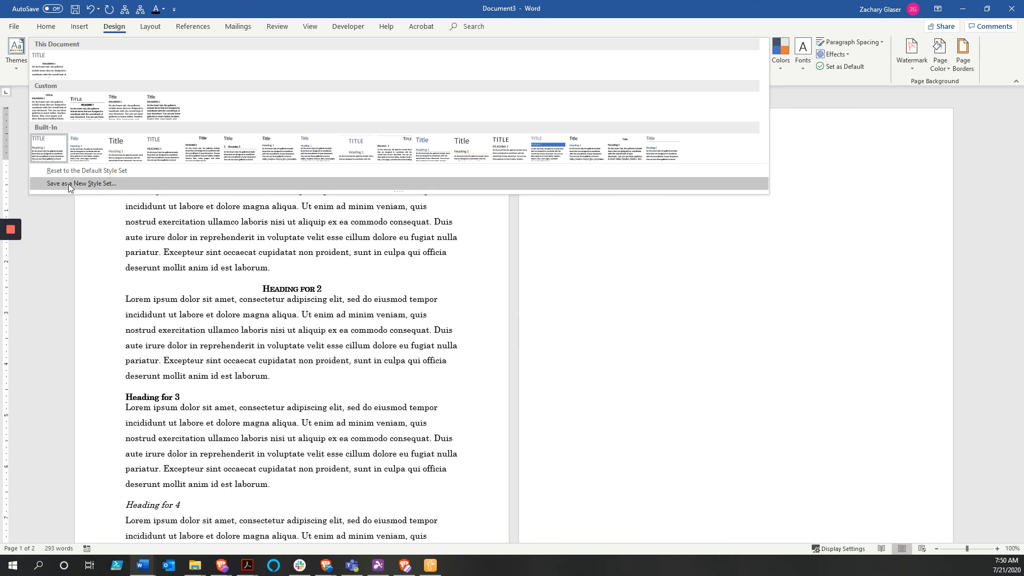
{"action": "left_click", "coordinate": [68, 184]}
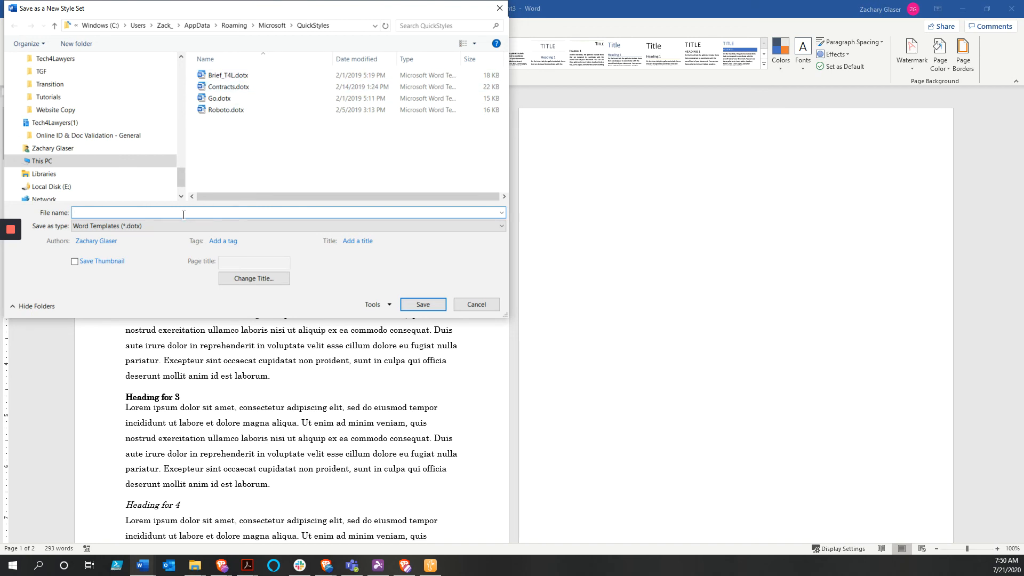
{"action": "type", "text": "Brief Example"}
{"action": "left_click", "coordinate": [422, 305]}
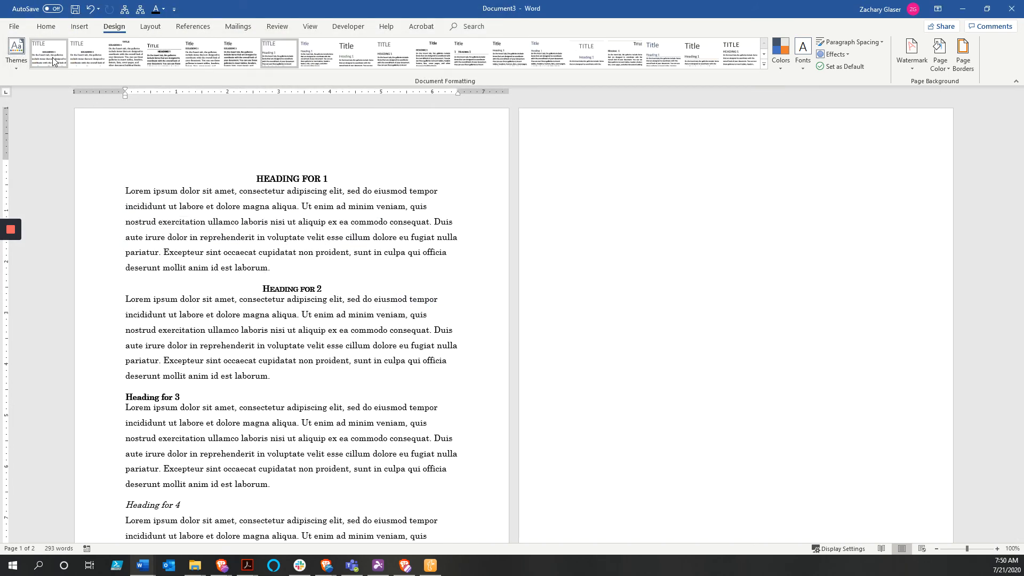
Step: Apply the Brief Example style set, switching to the Go style set and back to compare the document's formatting
{"action": "left_click", "coordinate": [91, 56]}
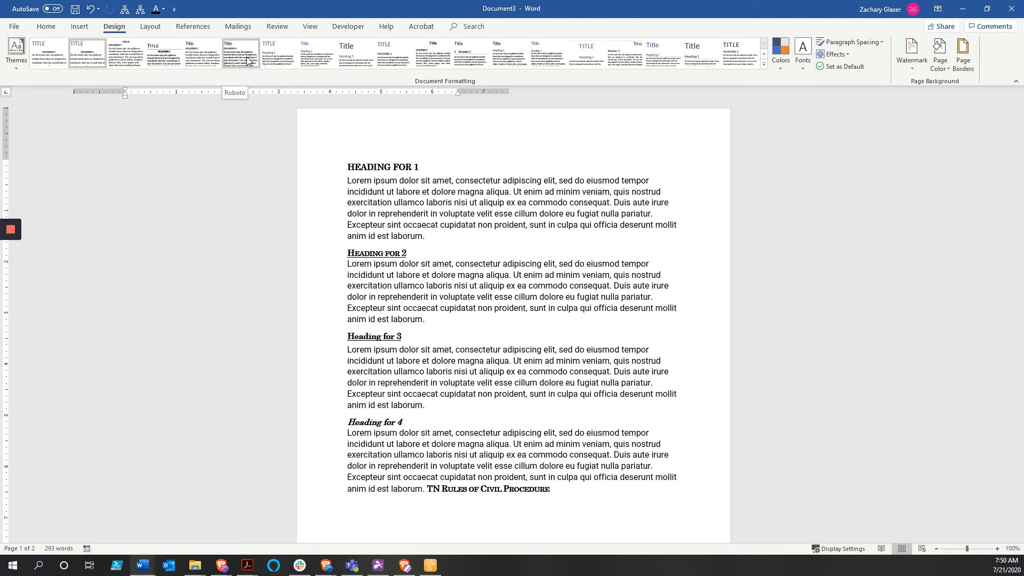
{"action": "left_click", "coordinate": [198, 57]}
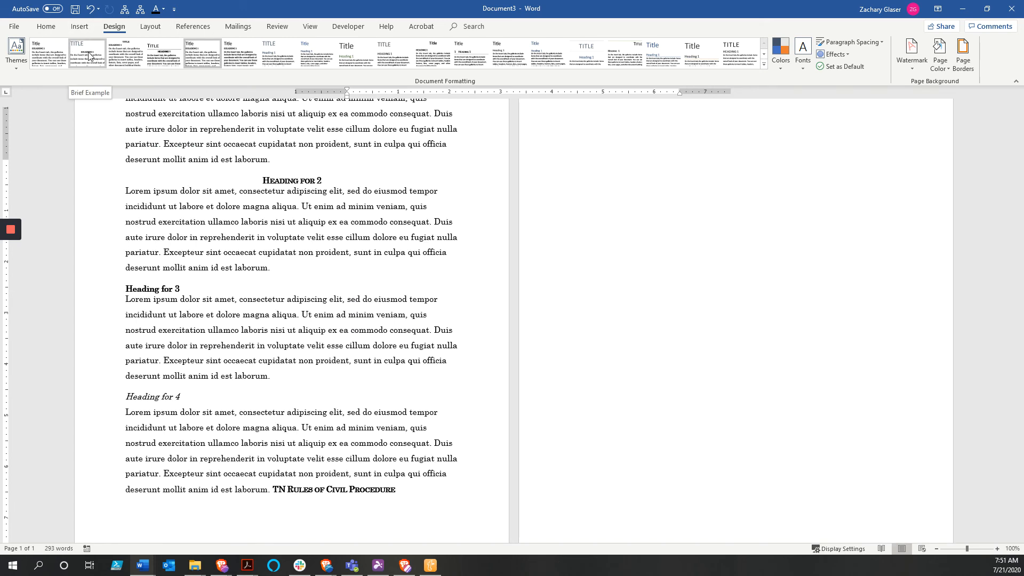
{"action": "left_click", "coordinate": [88, 55]}
{"action": "scroll", "coordinate": [464, 333], "scroll_direction": "up", "scroll_amount": 3}
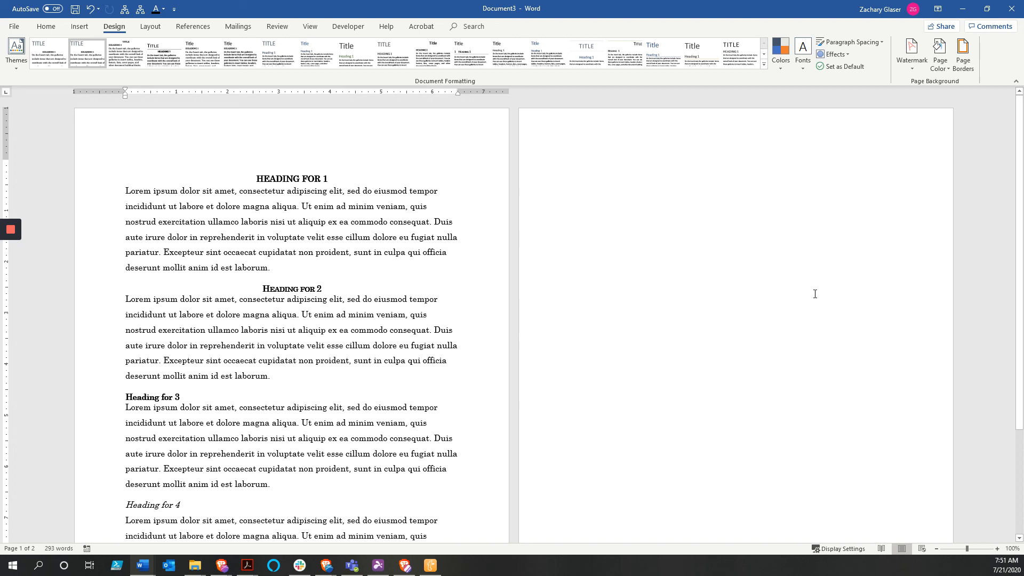
Step: Create a new blank document
{"action": "left_click", "coordinate": [14, 27]}
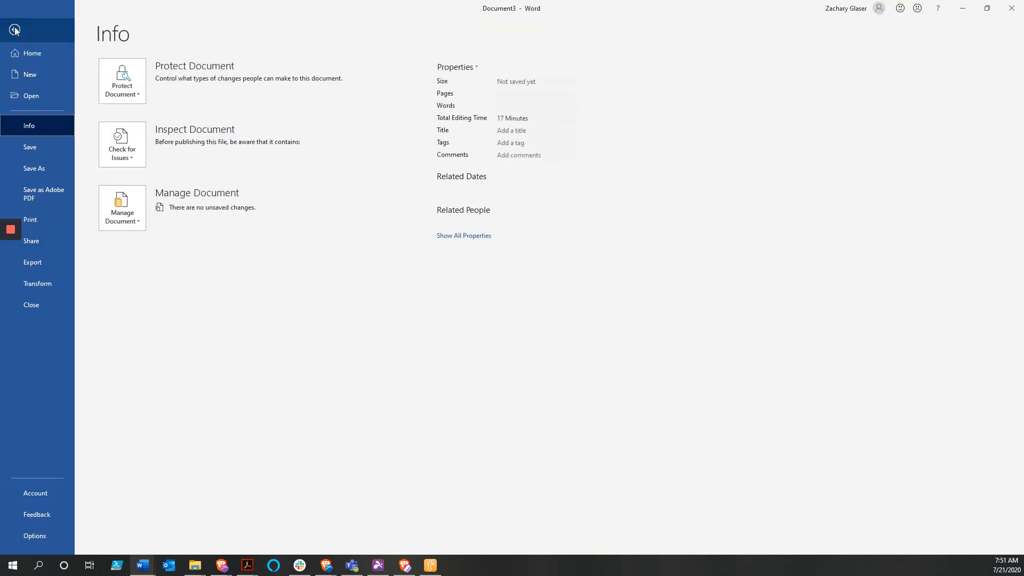
{"action": "left_click", "coordinate": [20, 74]}
{"action": "left_click", "coordinate": [154, 197]}
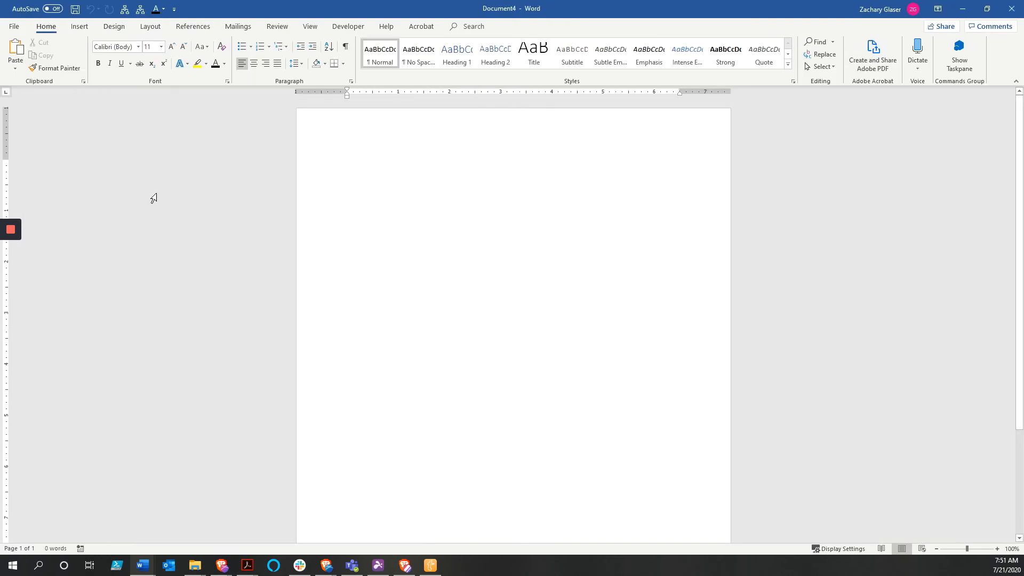
Step: Apply the Brief Example style set to the blank document and display its styles in the style gallery
{"action": "left_click", "coordinate": [122, 29]}
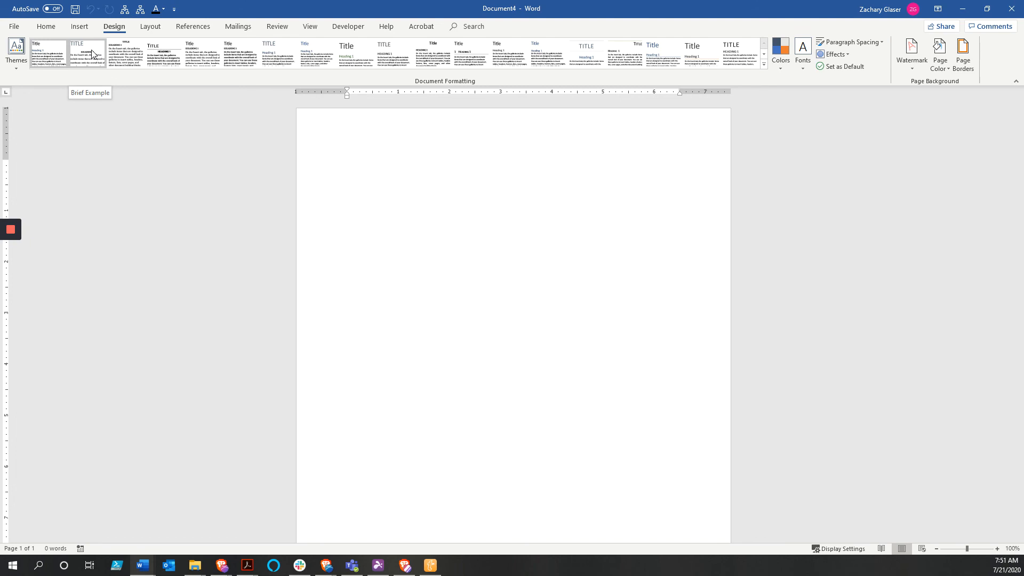
{"action": "left_click", "coordinate": [46, 27]}
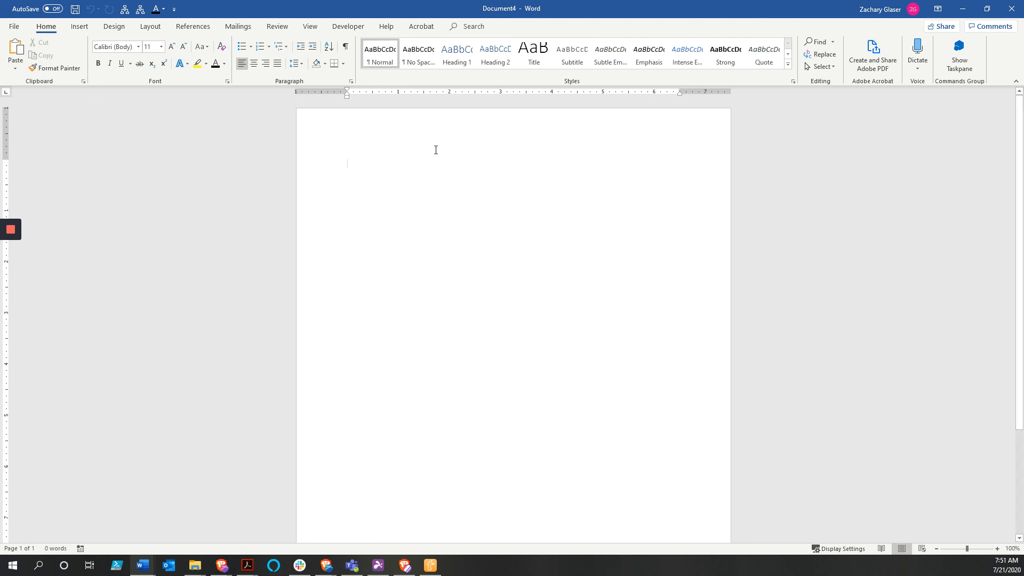
{"action": "left_click", "coordinate": [114, 27]}
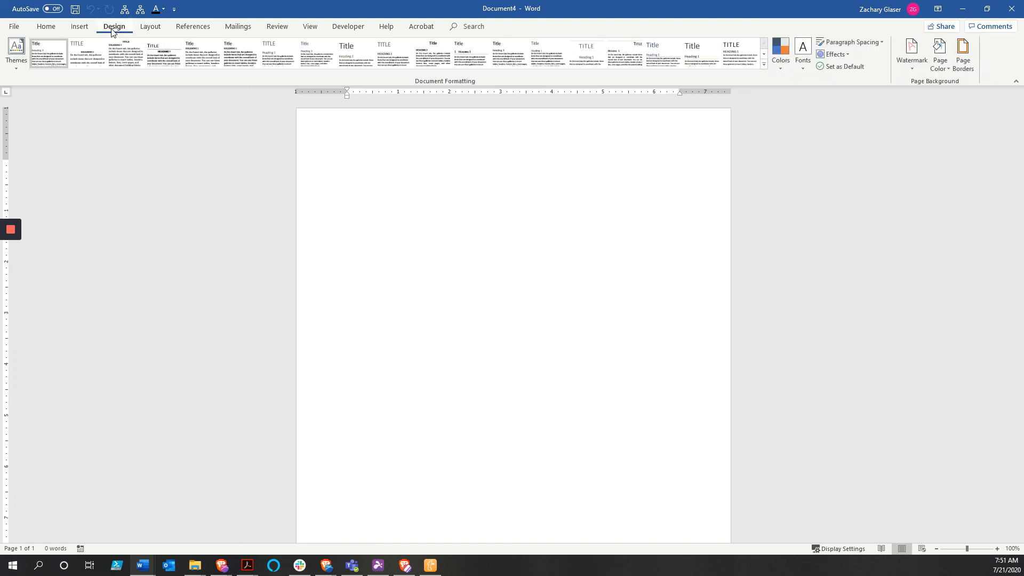
{"action": "left_click", "coordinate": [88, 54]}
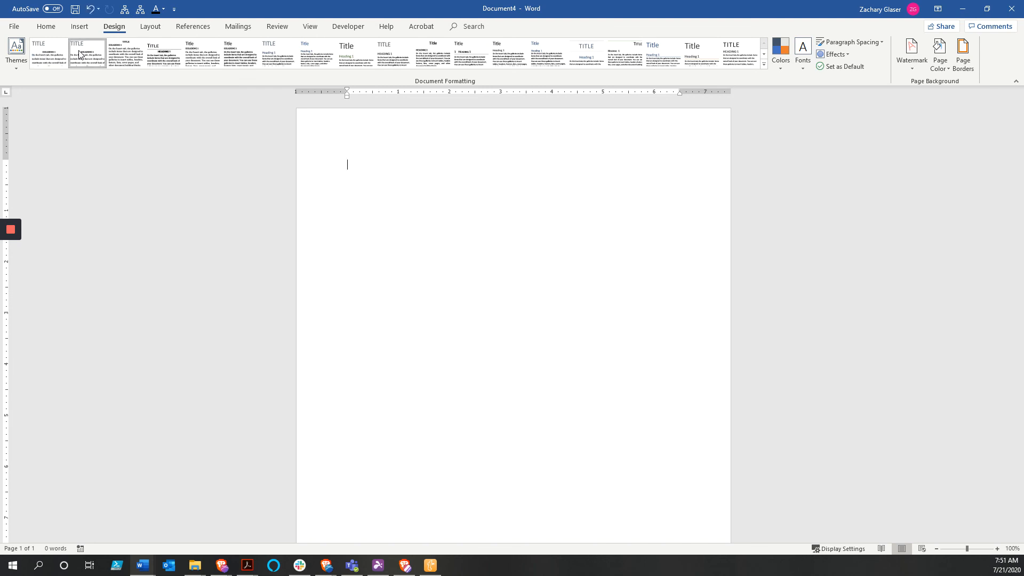
{"action": "left_click", "coordinate": [46, 27]}
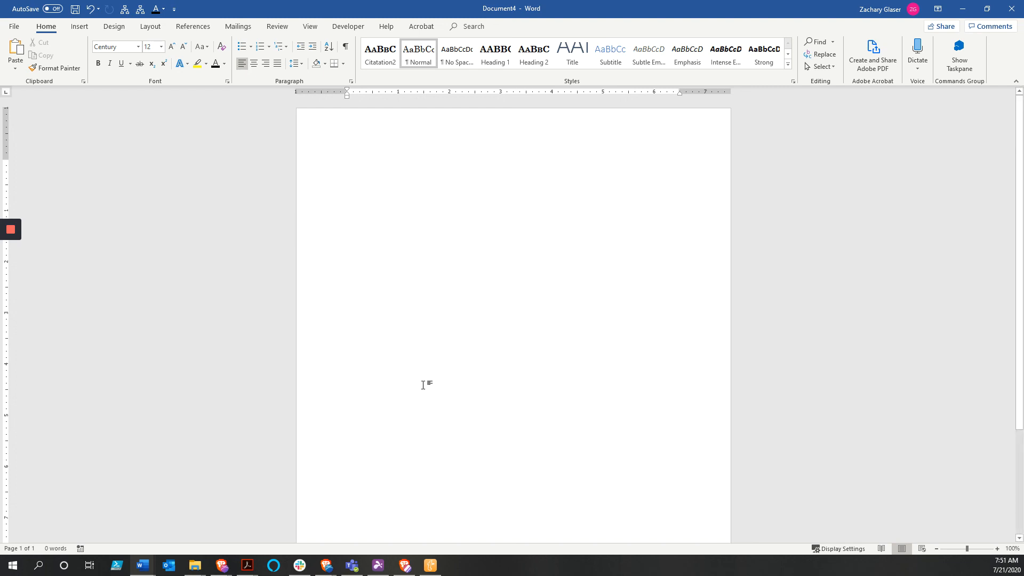
{"action": "mouse_move", "coordinate": [11, 235]}
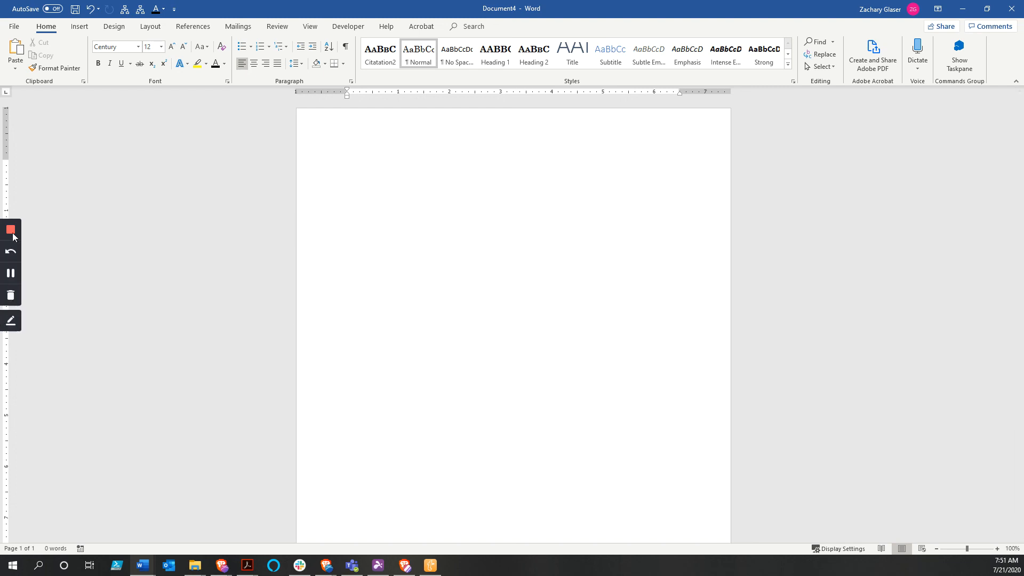